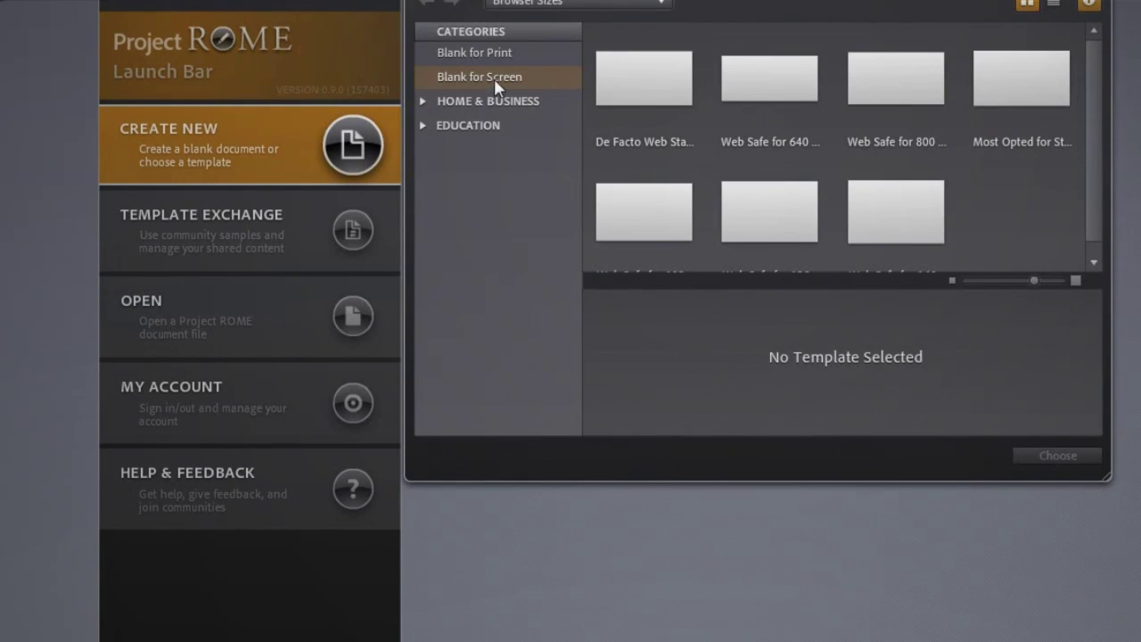
- Create a blank 960 × 550 px document from the Most Opted for Standard Screens browser preset
click(495, 79)
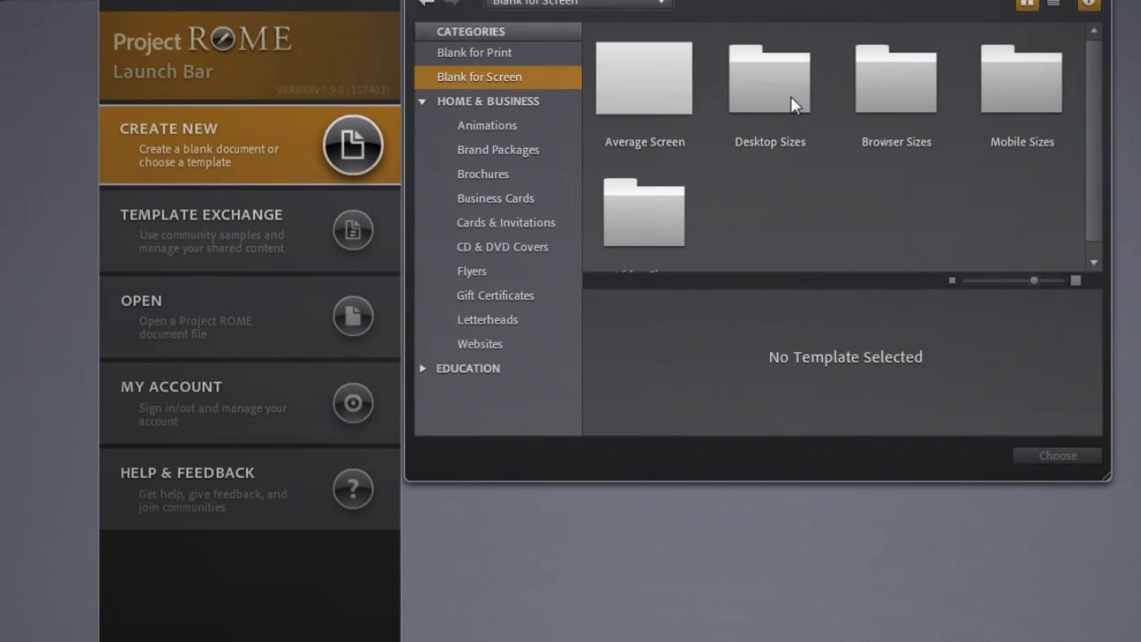
double_click(894, 118)
click(1022, 128)
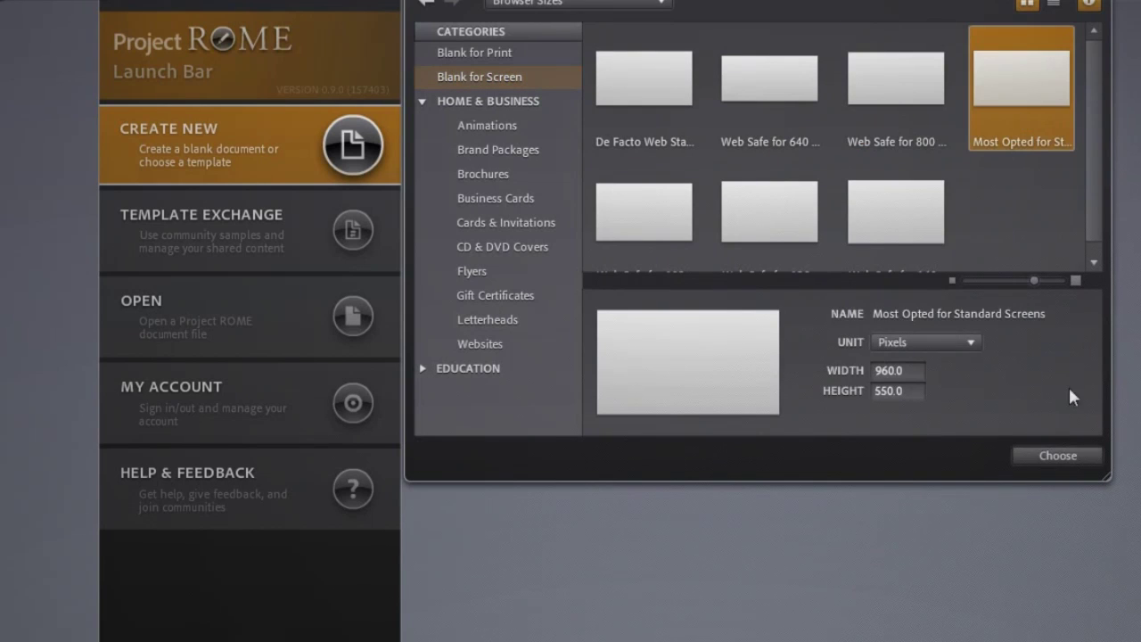
click(1069, 457)
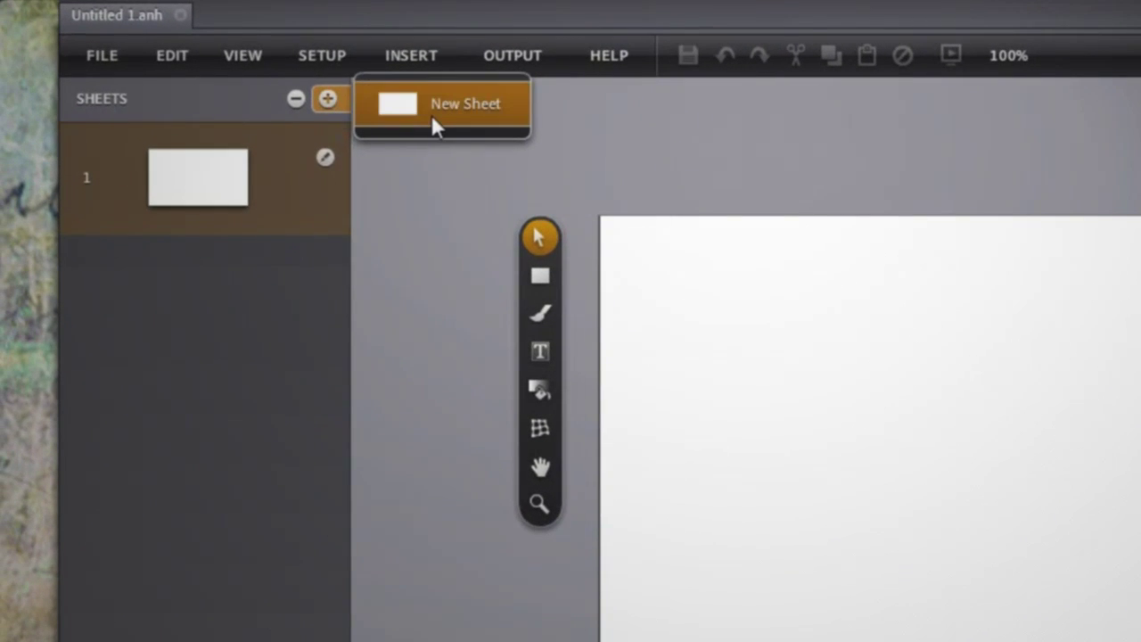
- Add two new sheets and rename the first sheet in its properties
click(433, 118)
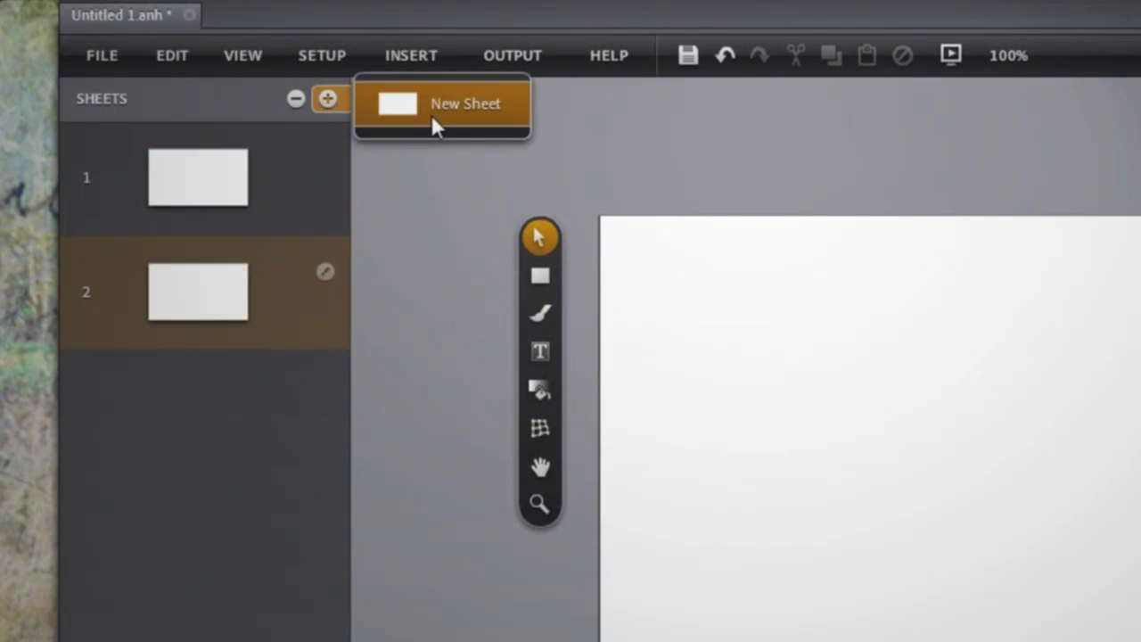
click(432, 114)
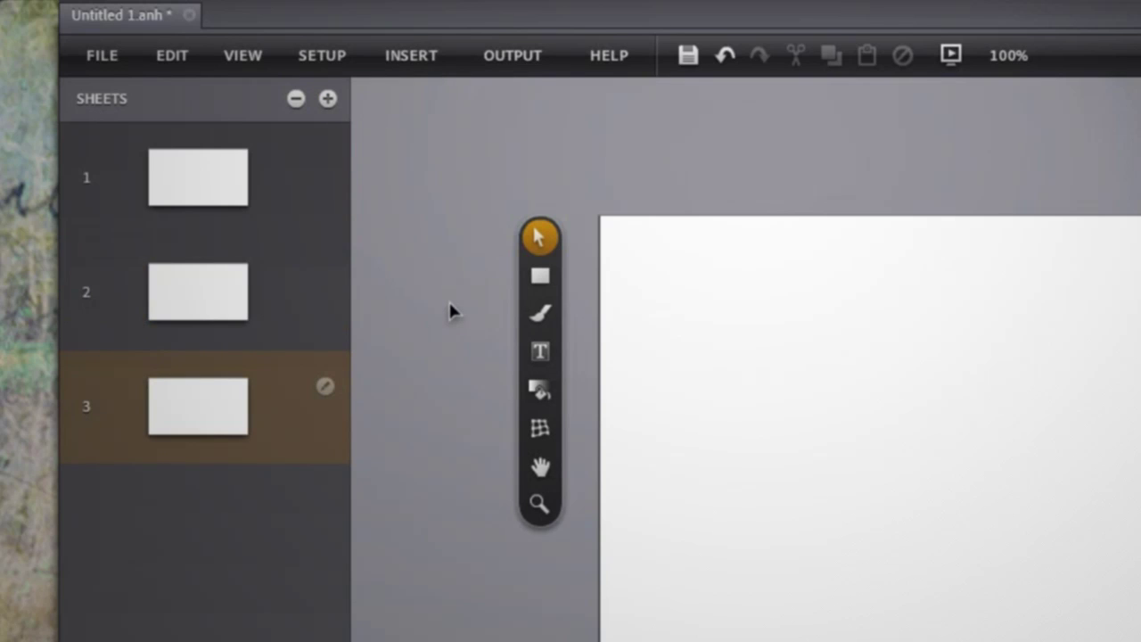
click(225, 193)
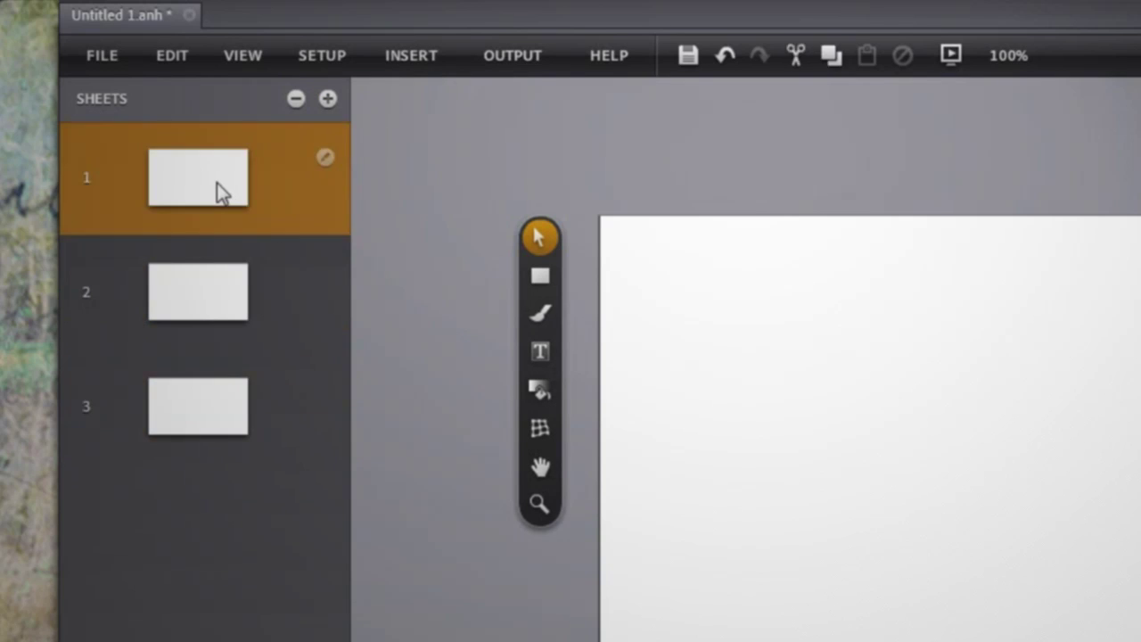
click(324, 158)
click(544, 175)
double_click(530, 145)
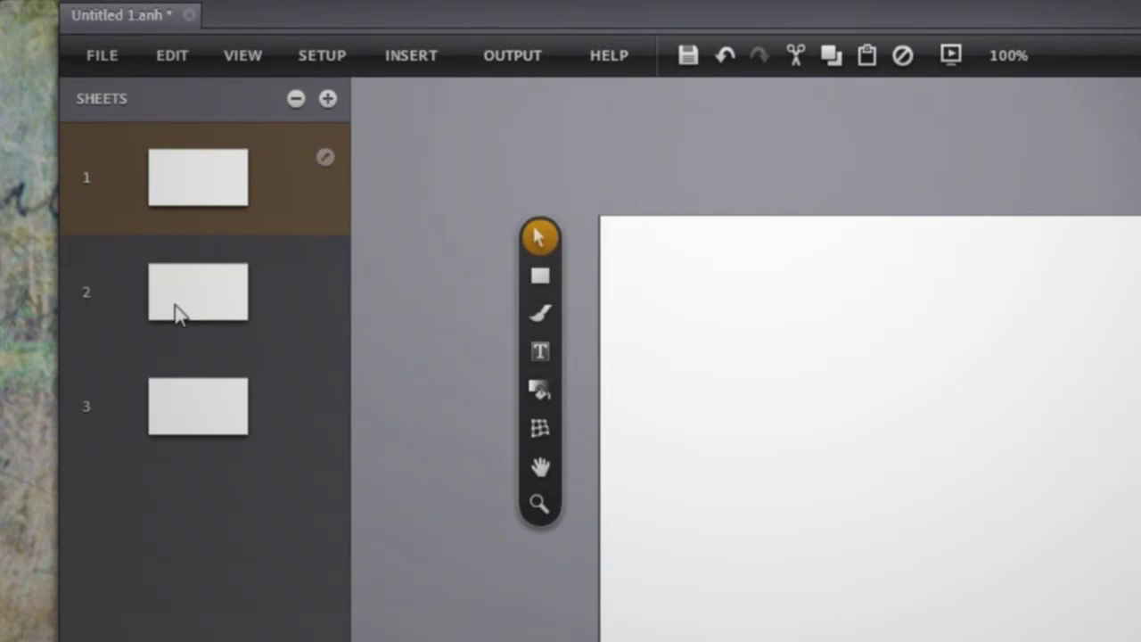
- Rename the second and third sheets, naming the third one Contact
click(178, 303)
click(325, 271)
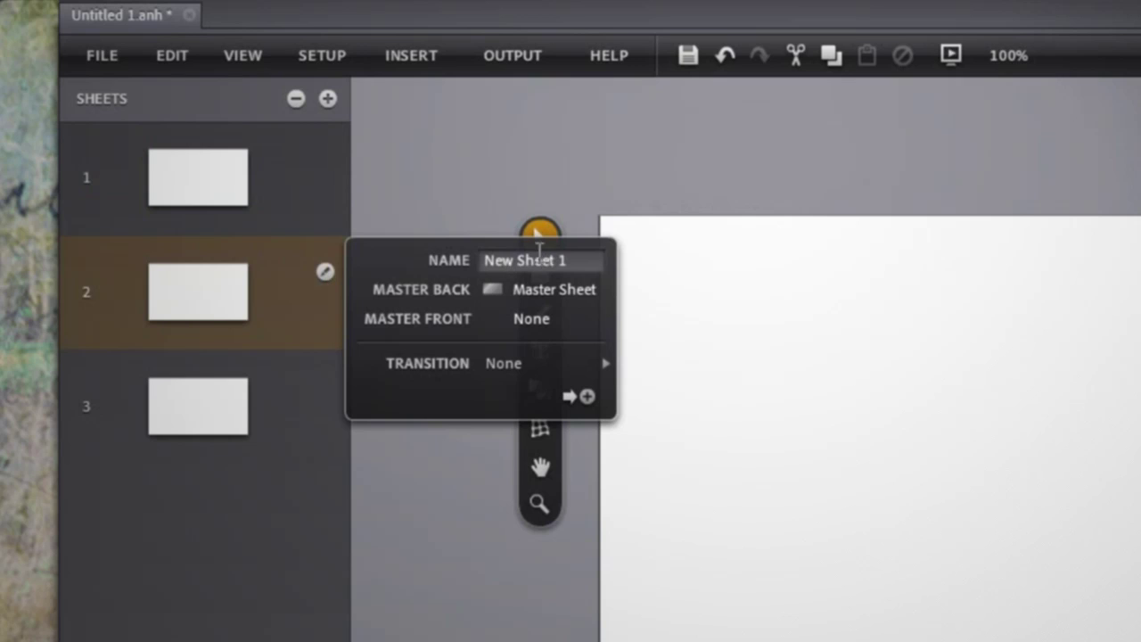
click(226, 401)
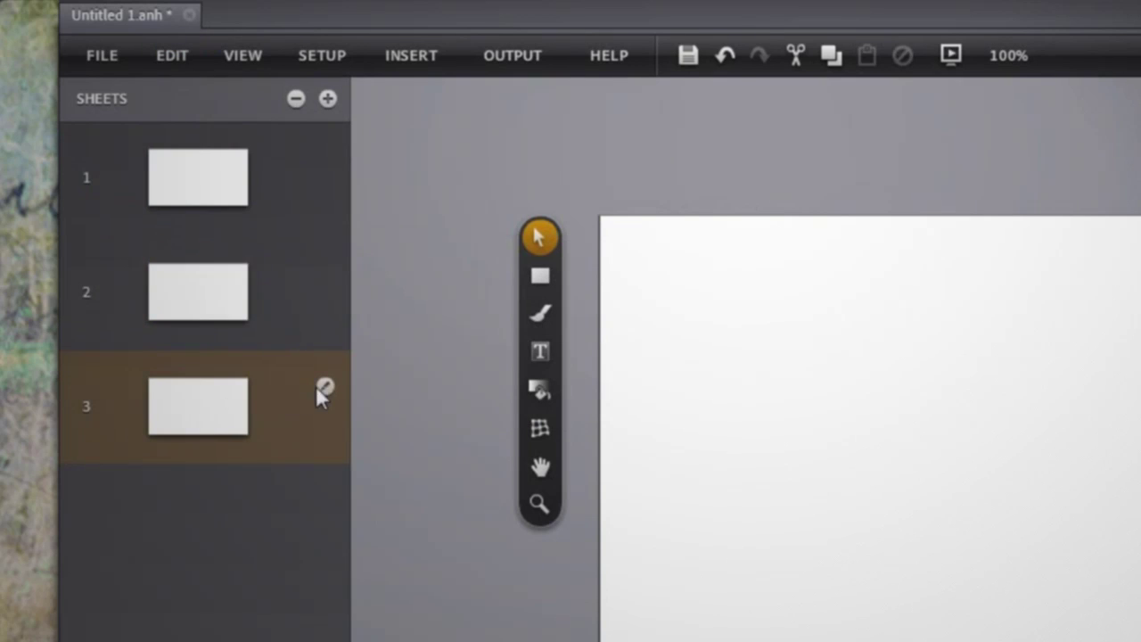
click(324, 385)
text(Contact)
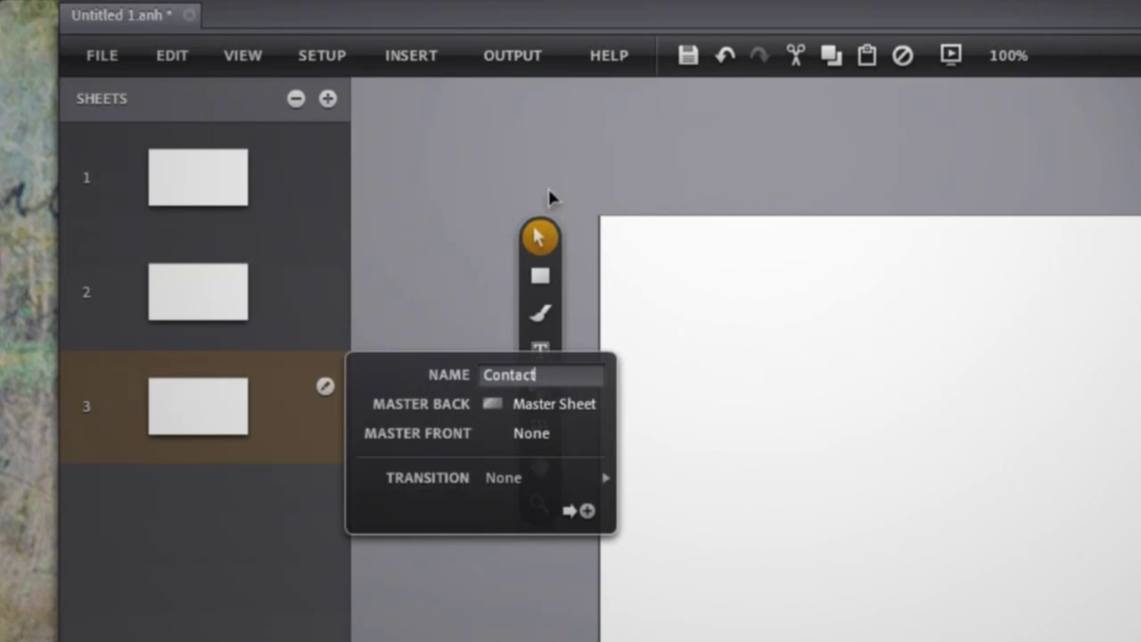
click(479, 177)
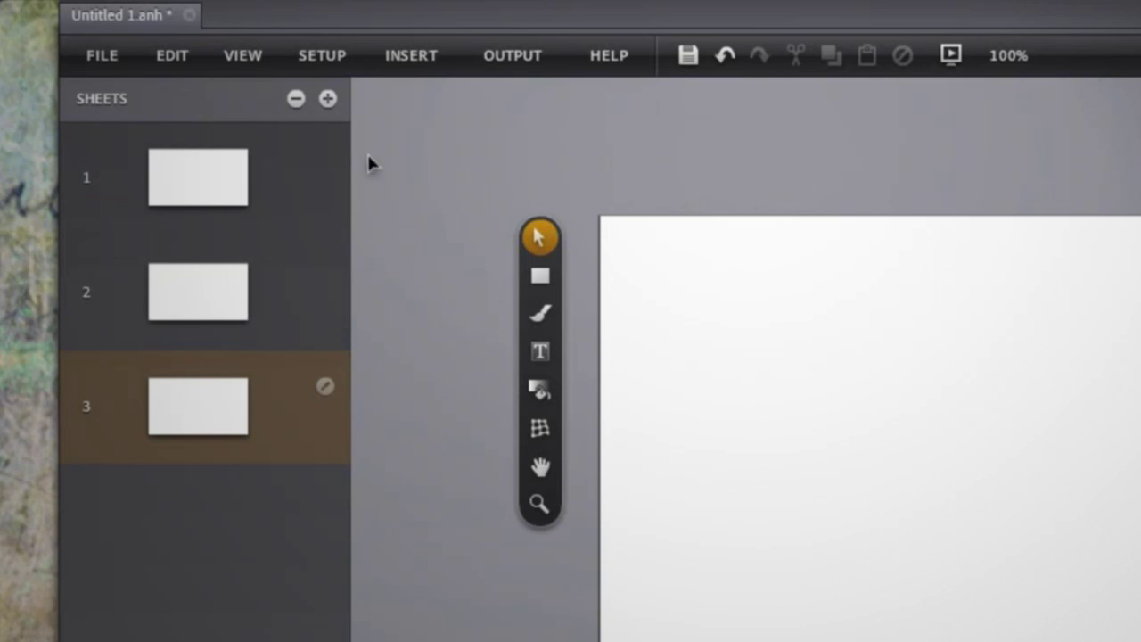
click(241, 53)
- Show master sheets in the sheet list and select Master Sheet 1 for editing
click(285, 192)
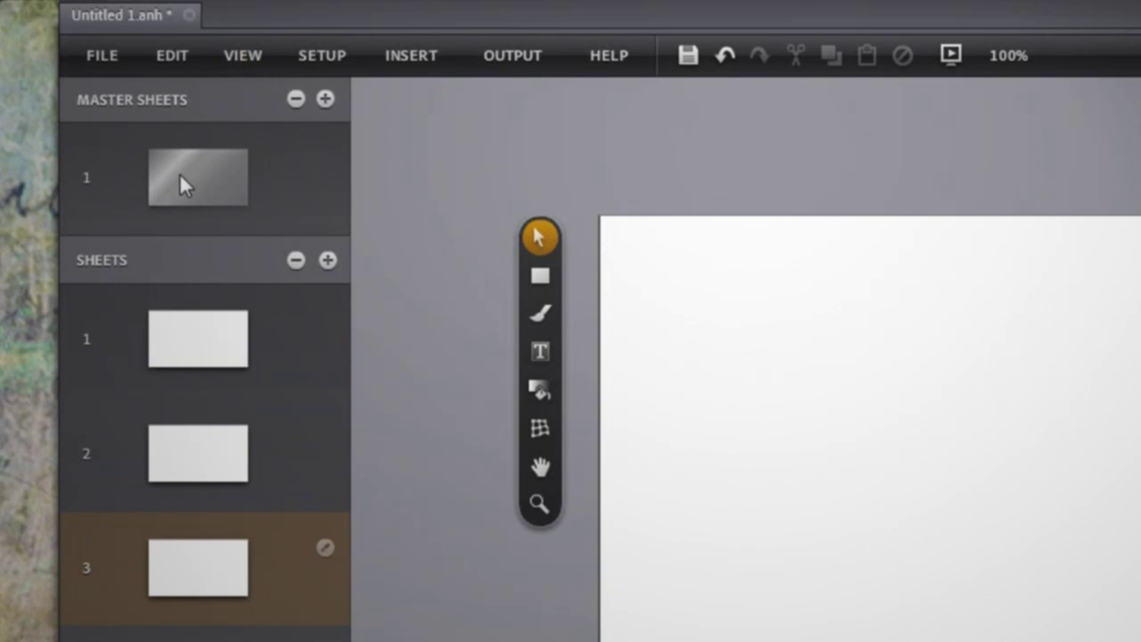
click(179, 175)
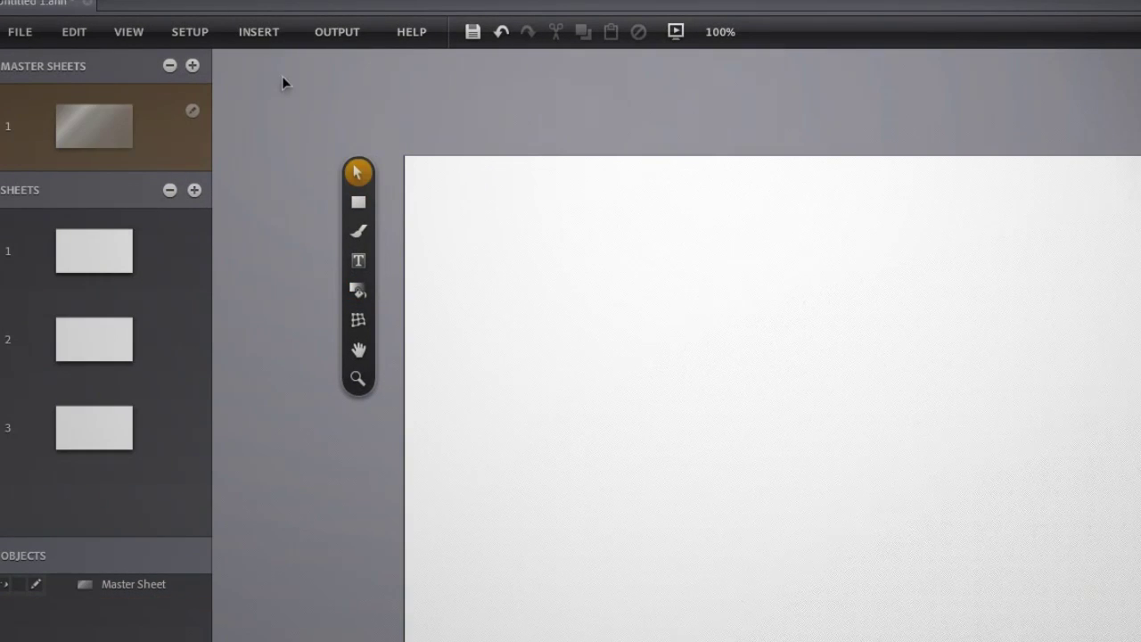
- Import background.jpg onto the master sheet and stretch it to fill the page
click(259, 32)
mouse_move(265, 141)
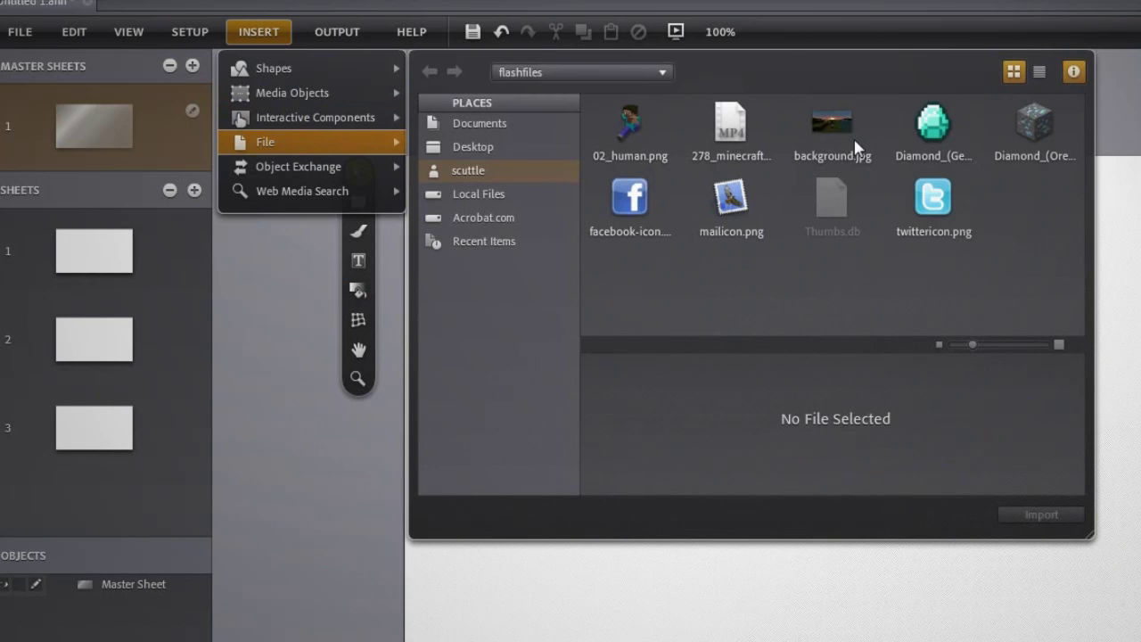
click(845, 149)
click(1070, 511)
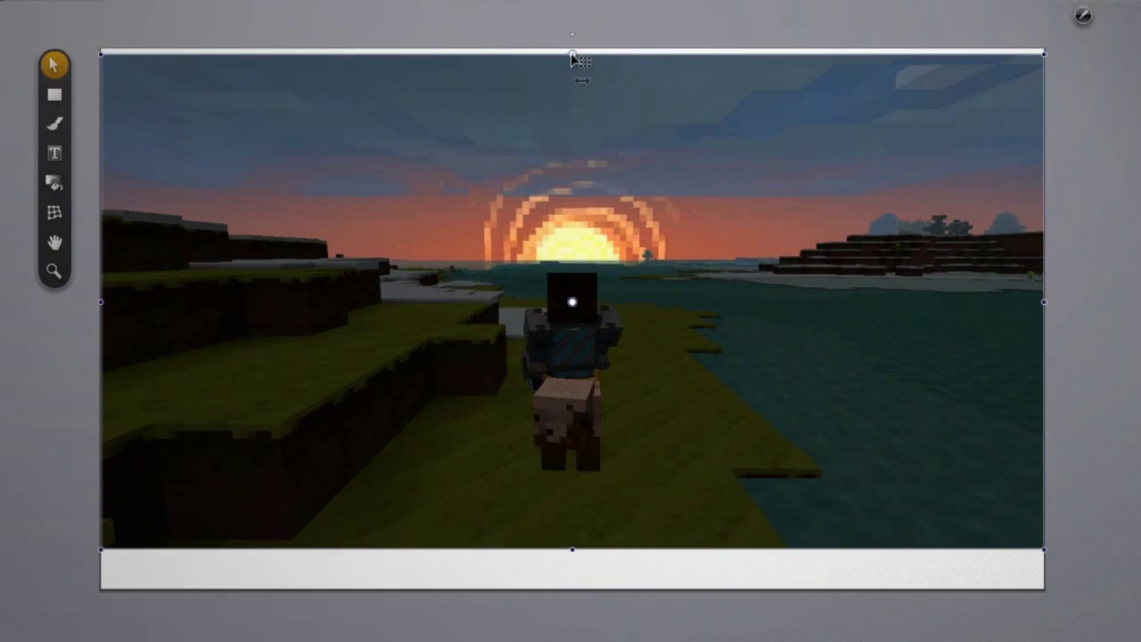
drag(571, 53, 571, 48)
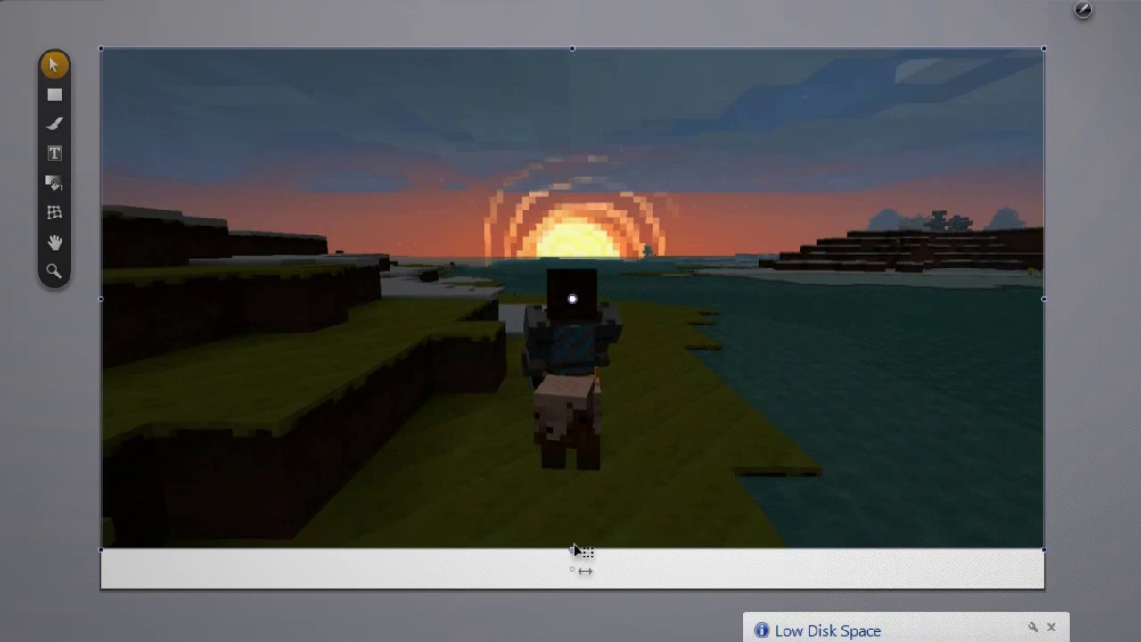
drag(575, 550, 570, 587)
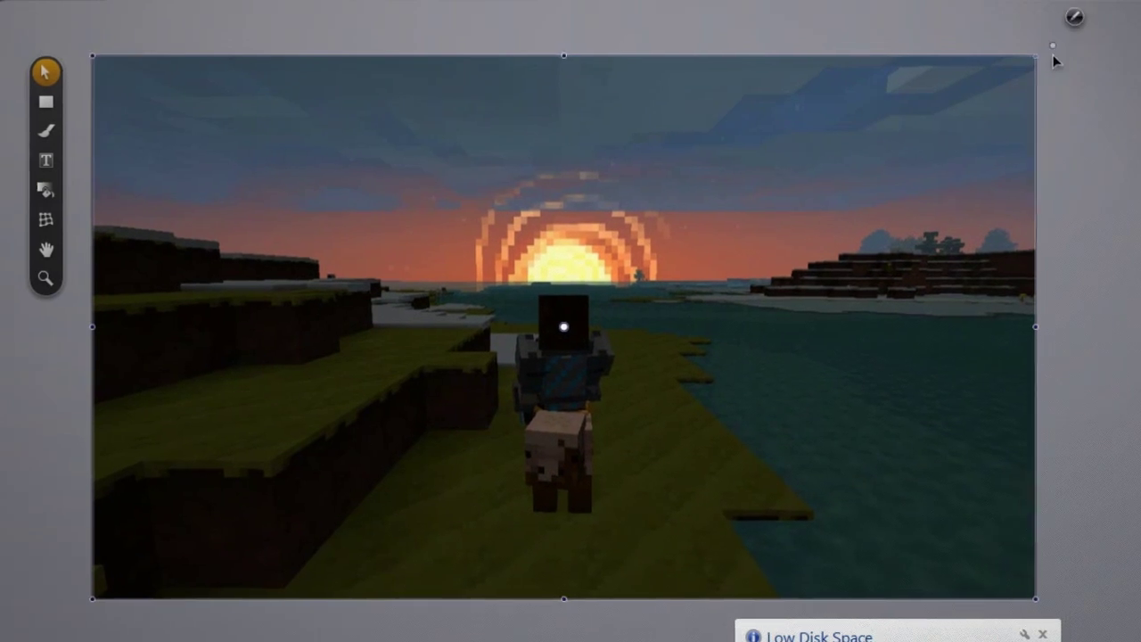
- Add a Blur Filter to the background image, set to 10 px Blur X and Y
click(1074, 17)
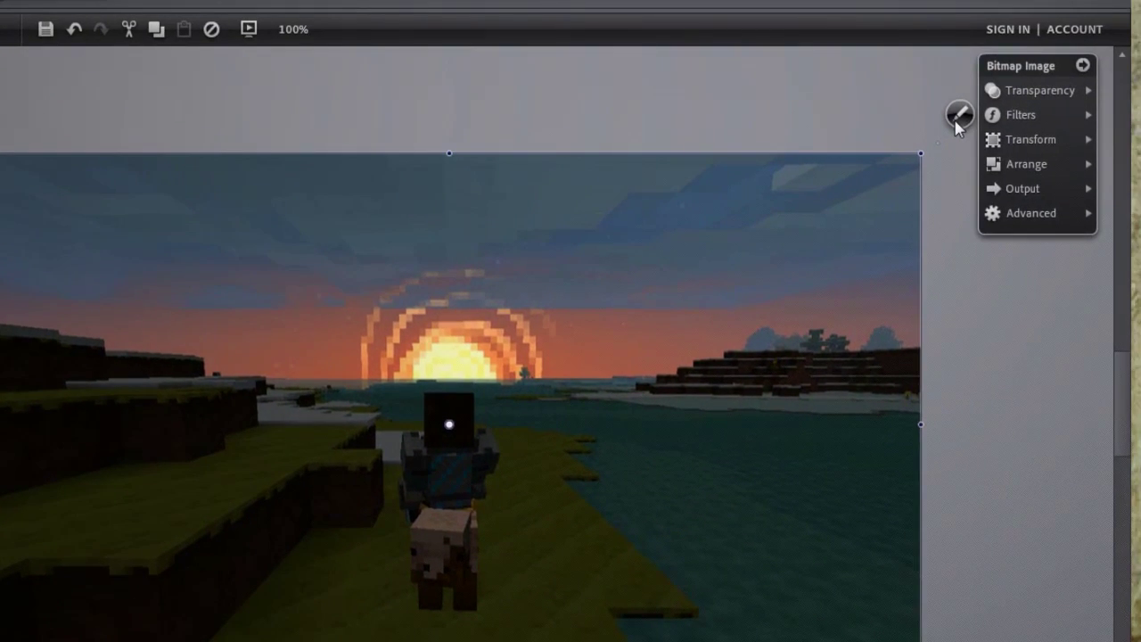
click(990, 116)
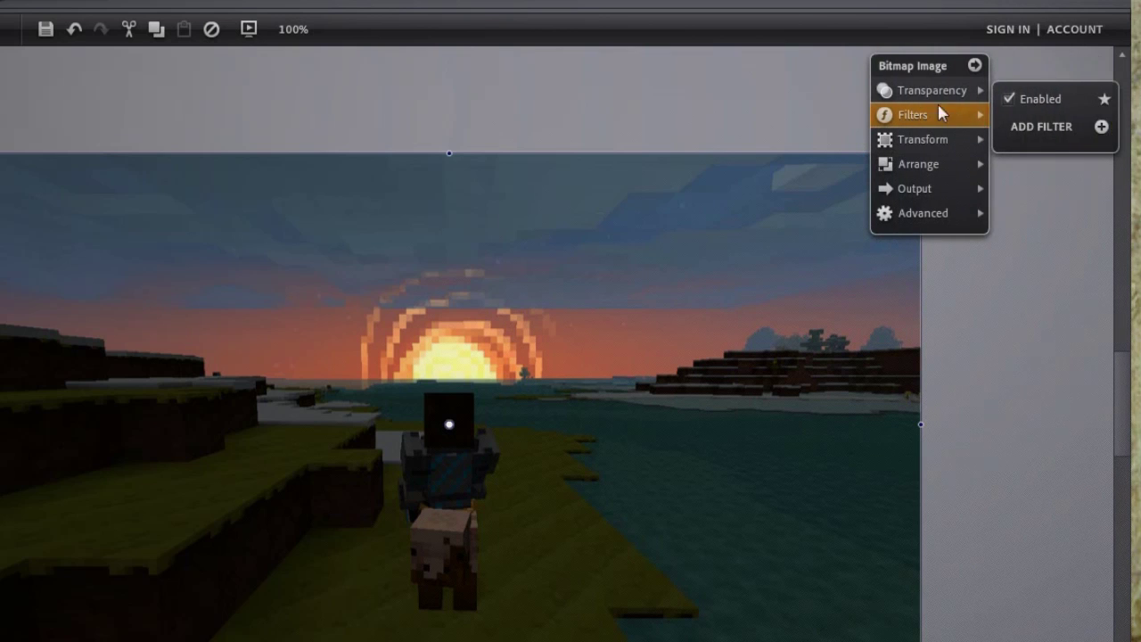
click(969, 125)
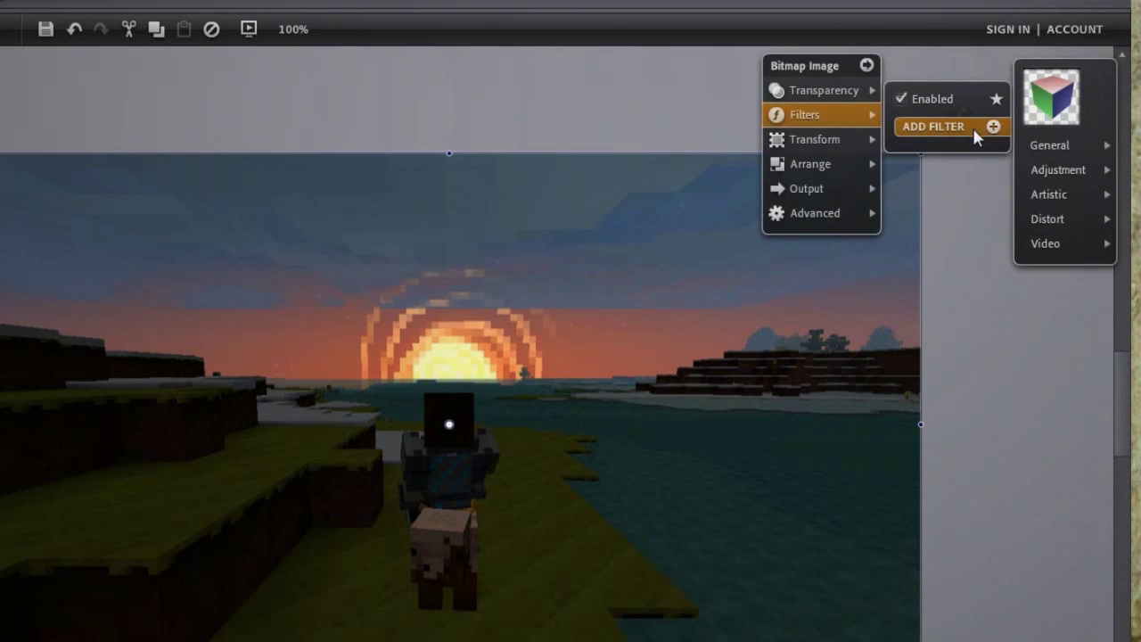
click(1049, 144)
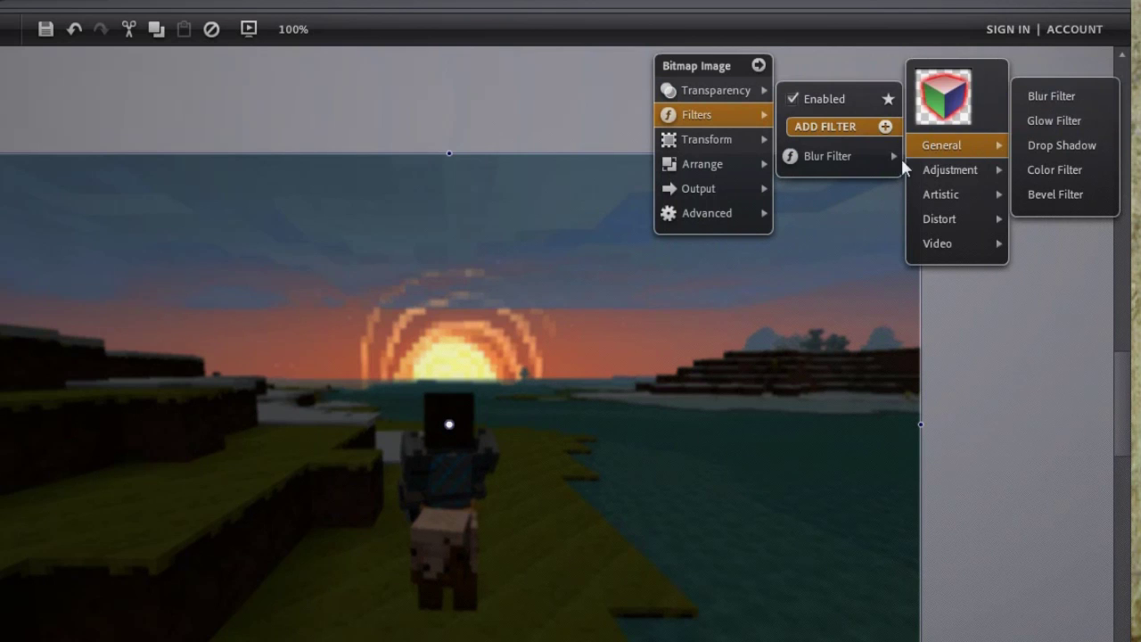
click(896, 156)
click(1012, 144)
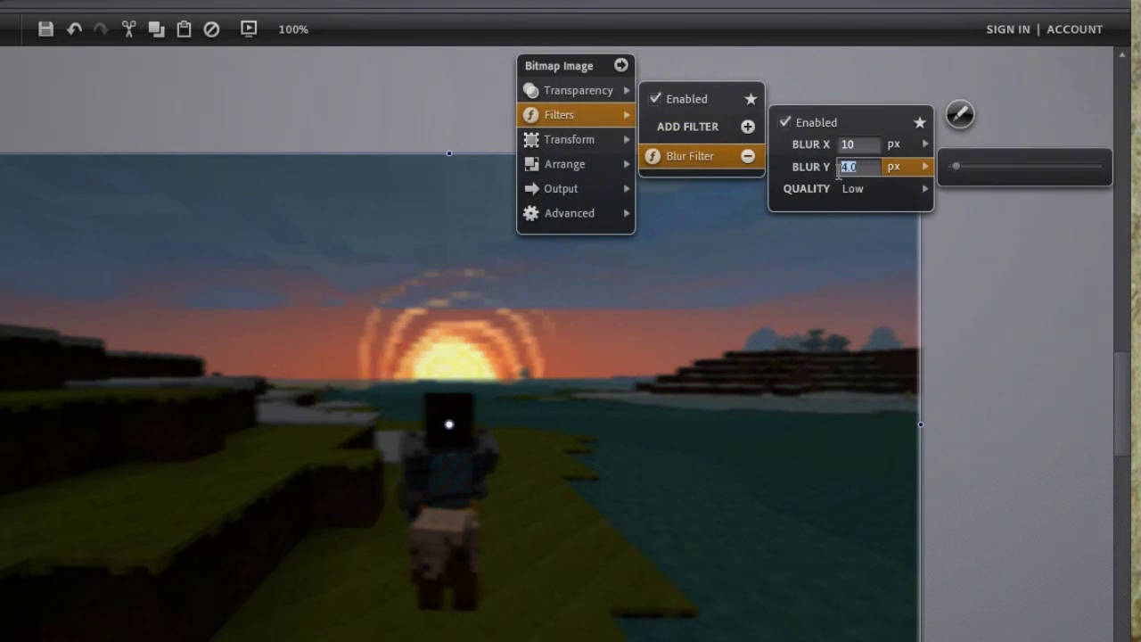
- Import 02_human.png and move the character to the top right of the page
text(10)
click(139, 29)
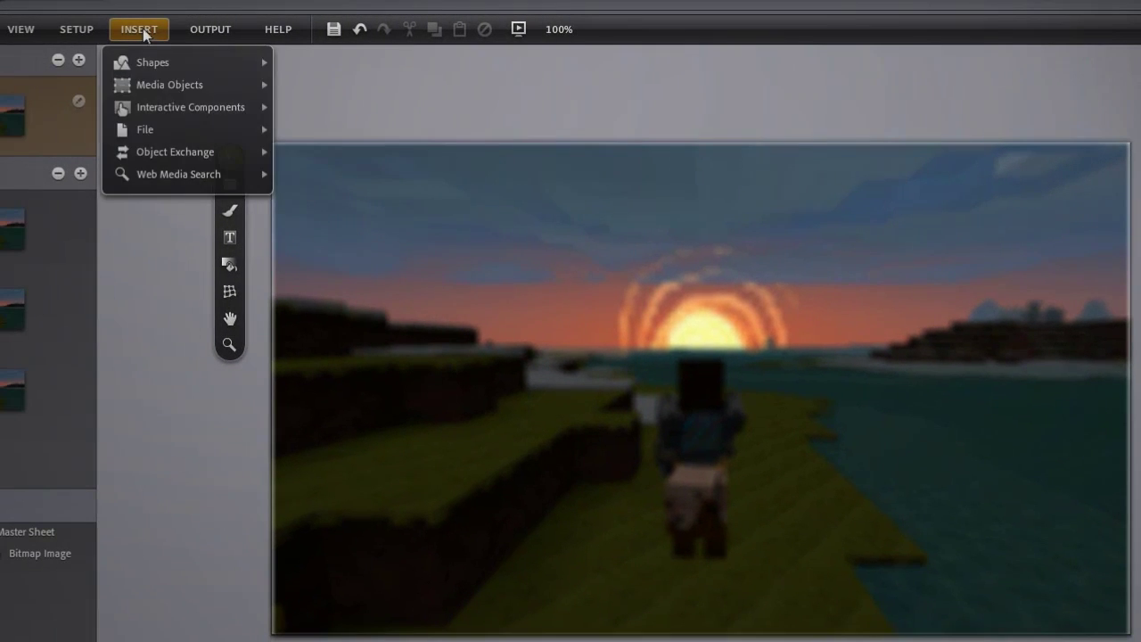
click(163, 129)
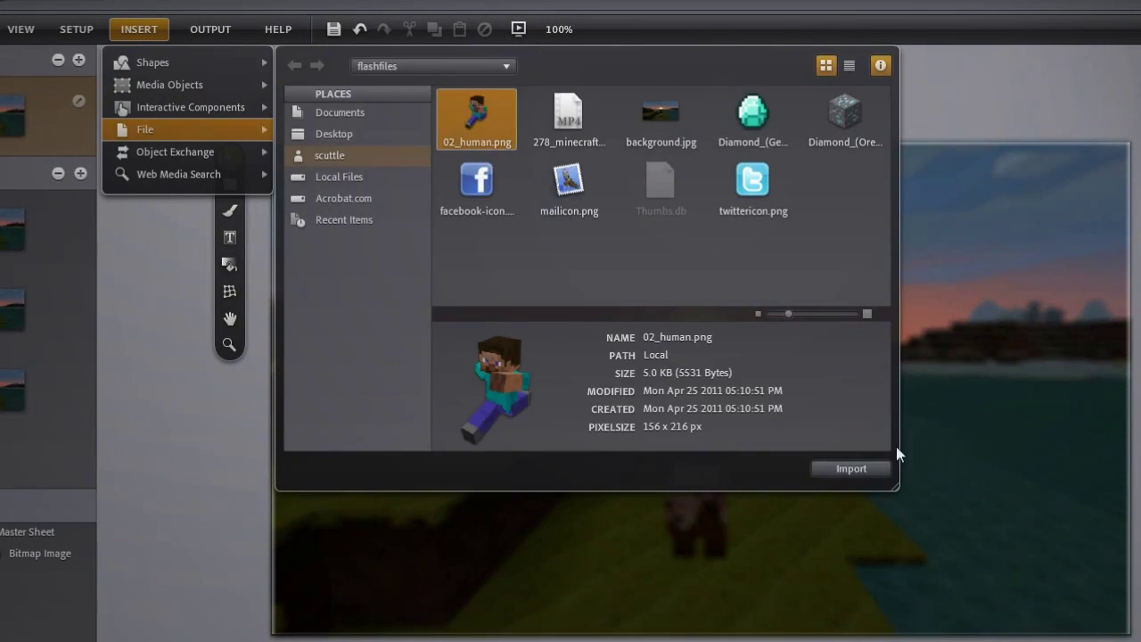
click(852, 469)
drag(713, 383, 1073, 256)
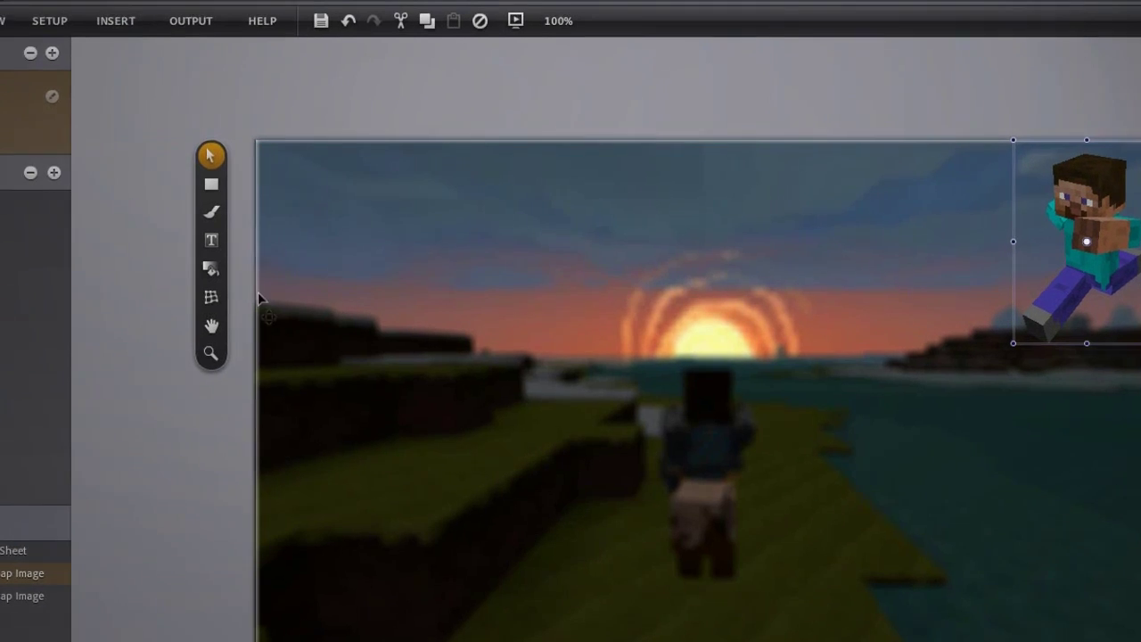
- Add an enlarged 'My Minecraft Site' layout-text title with a red Glow Filter
click(148, 250)
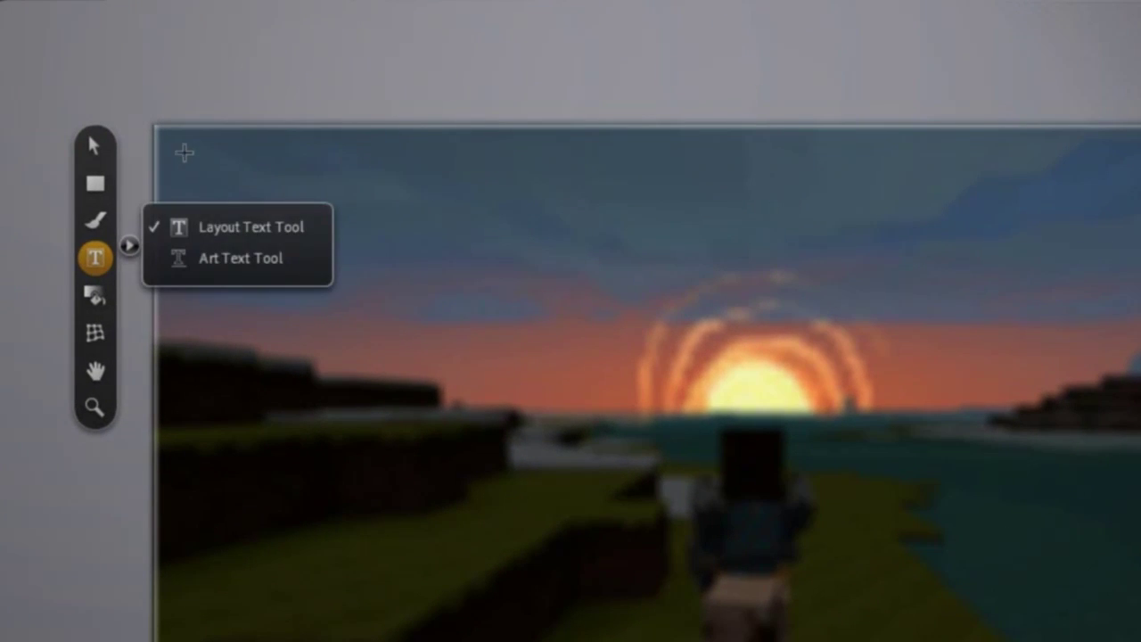
click(184, 152)
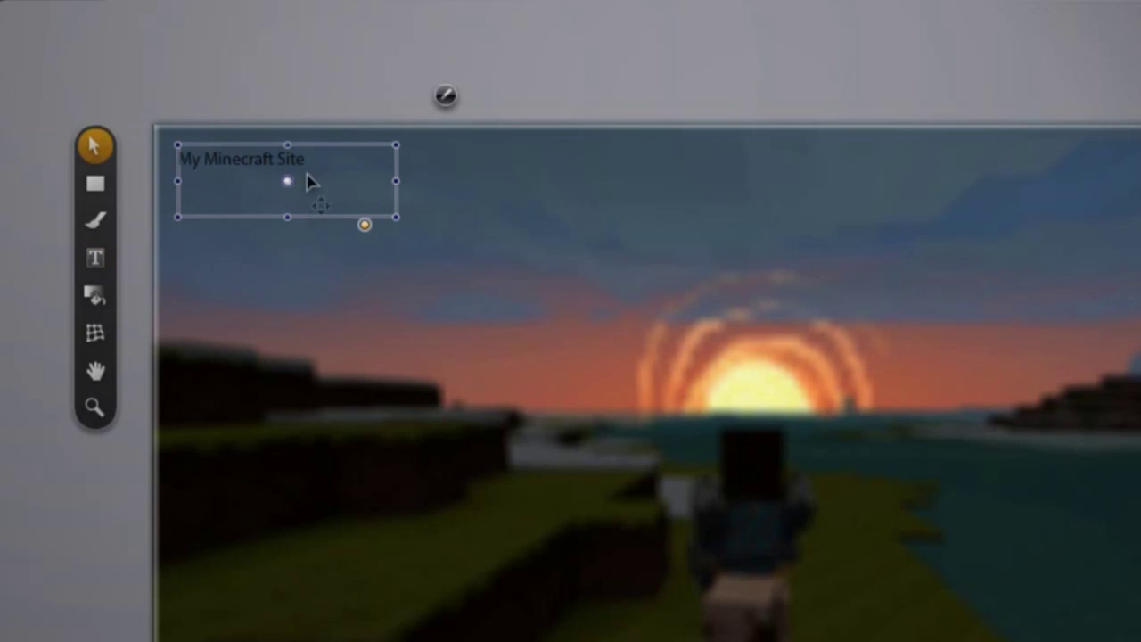
click(445, 95)
drag(927, 98, 956, 94)
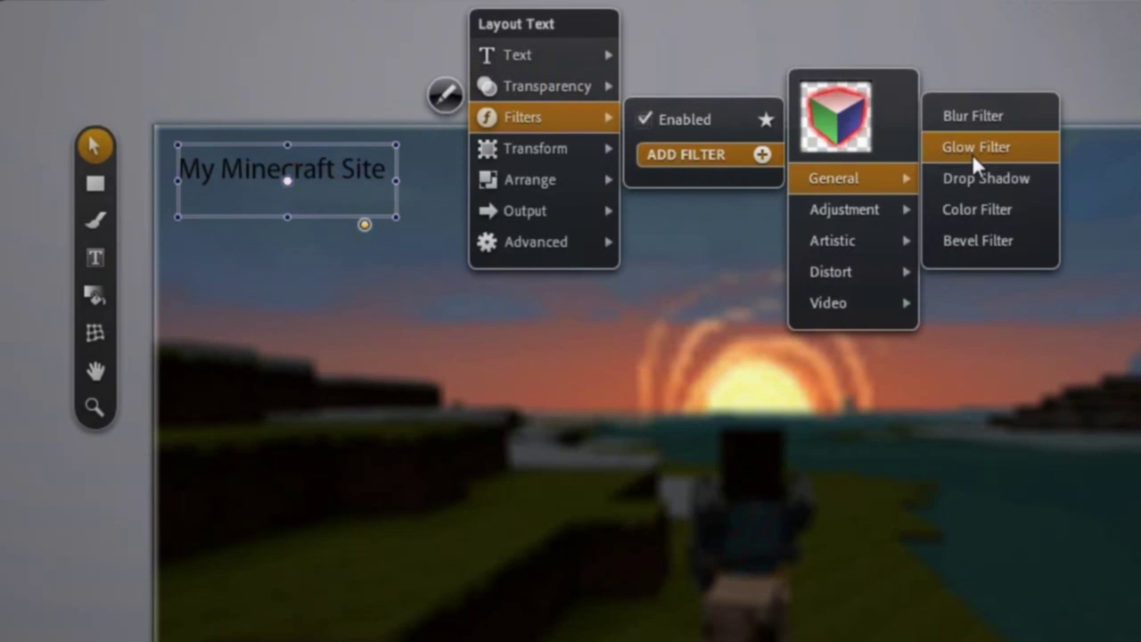
click(972, 153)
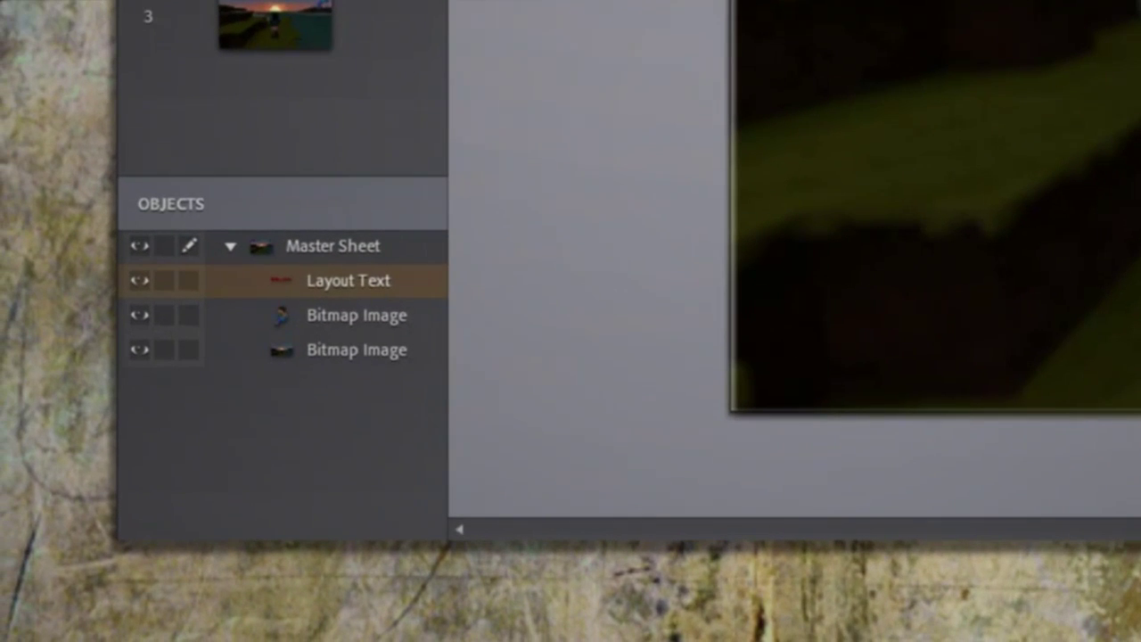
- Rename the master sheet's objects to Header Text, Logo and Background
click(347, 284)
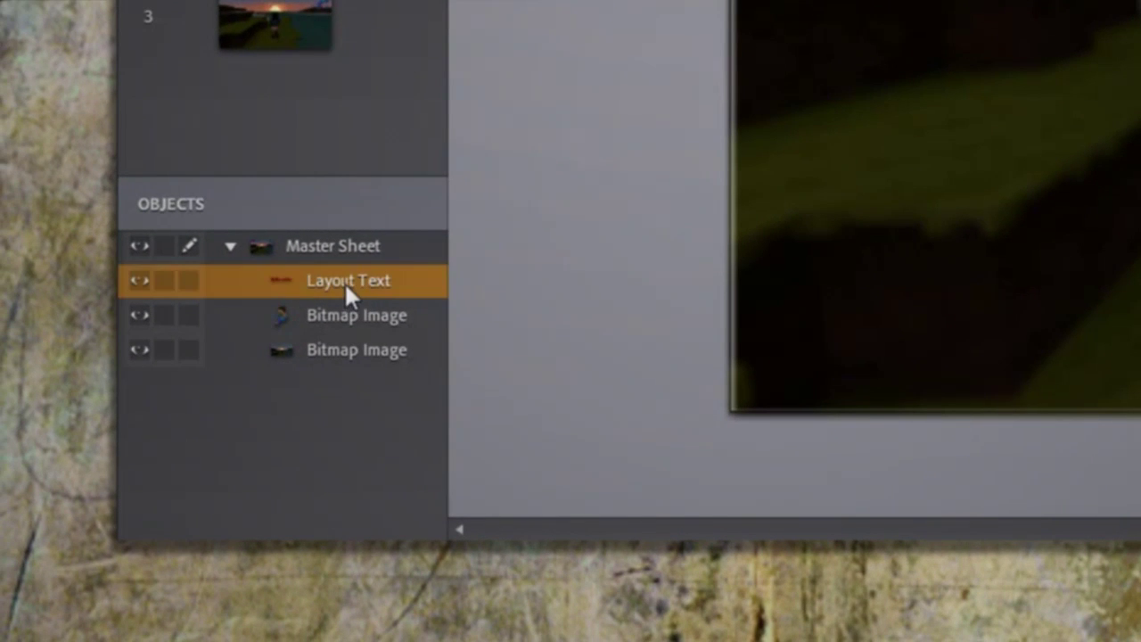
double_click(336, 291)
text(Hea)
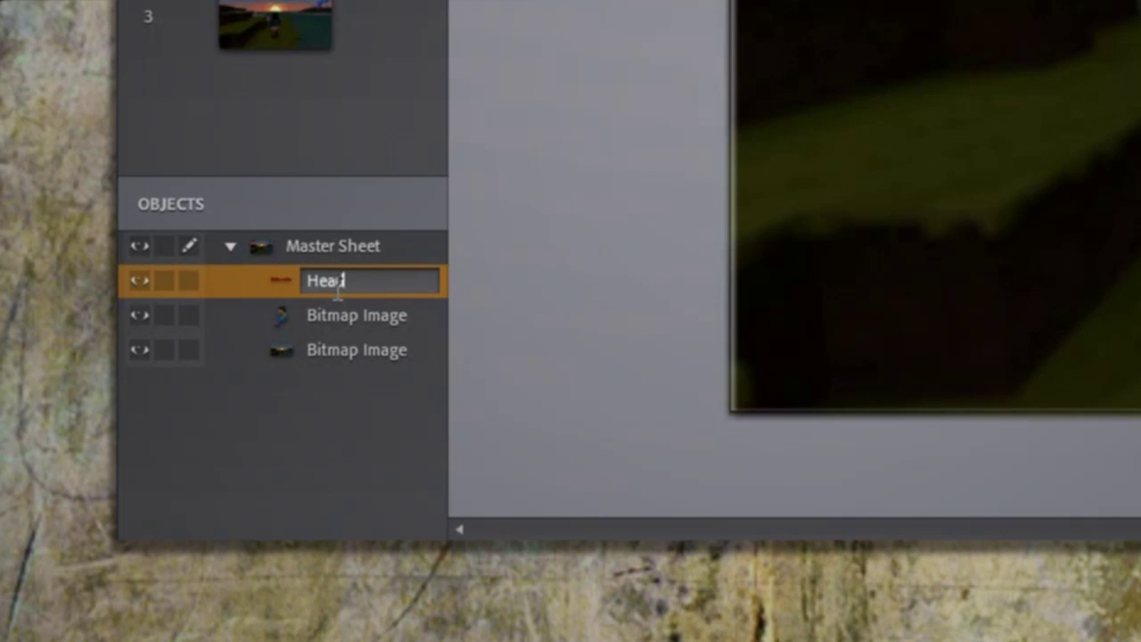
text(der Text)
key(Return)
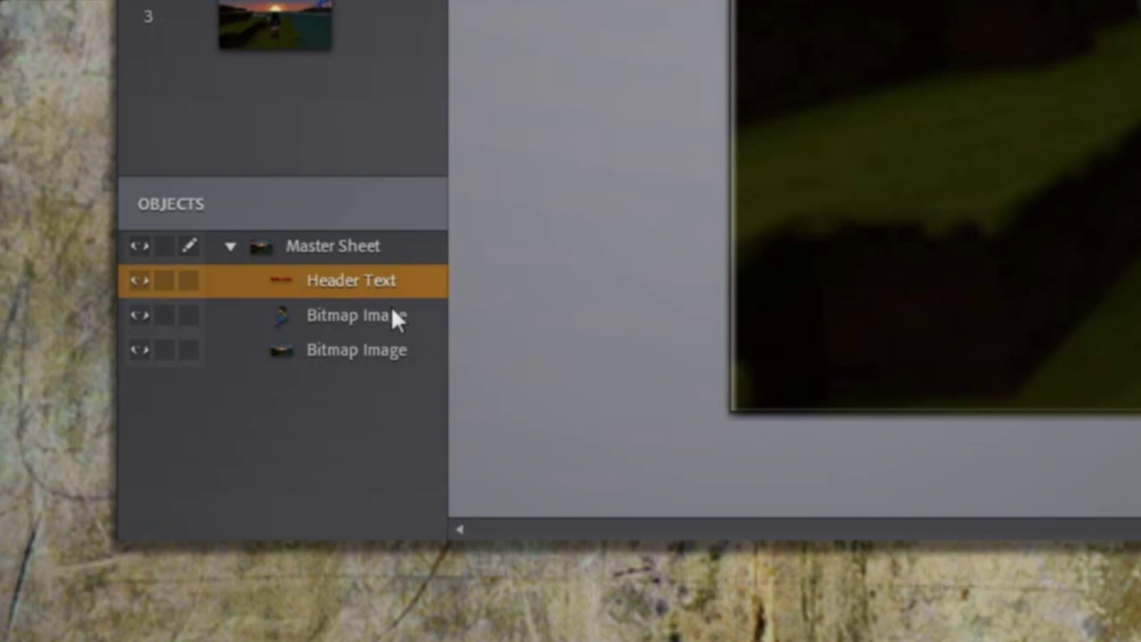
double_click(386, 317)
text(Logo)
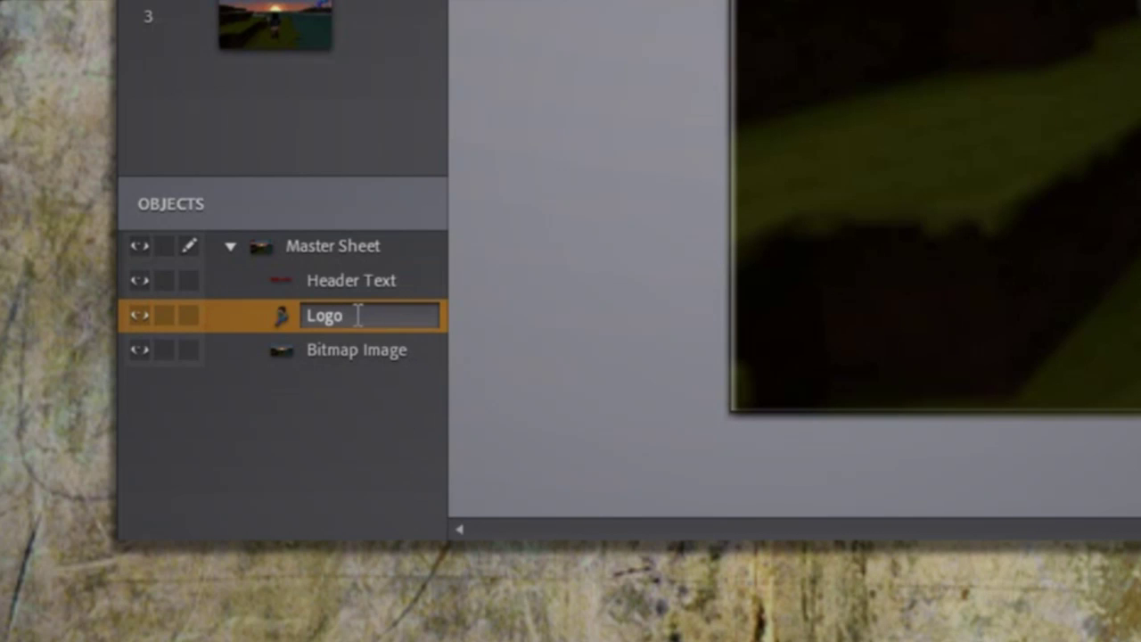
key(Return)
click(360, 355)
double_click(368, 361)
text(Bac)
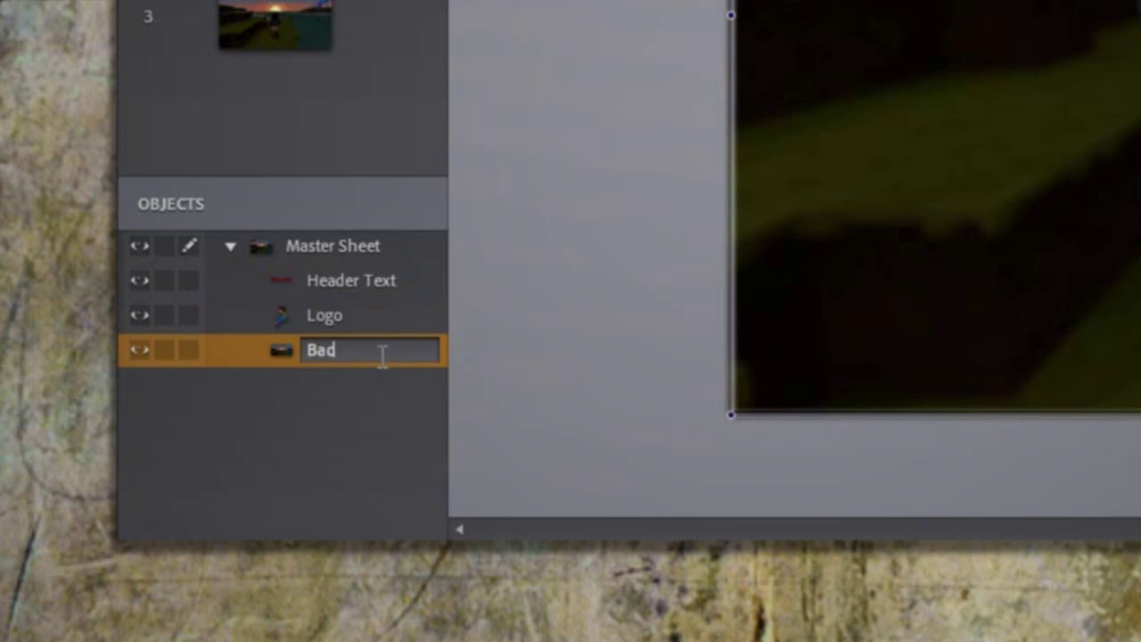
text(kground)
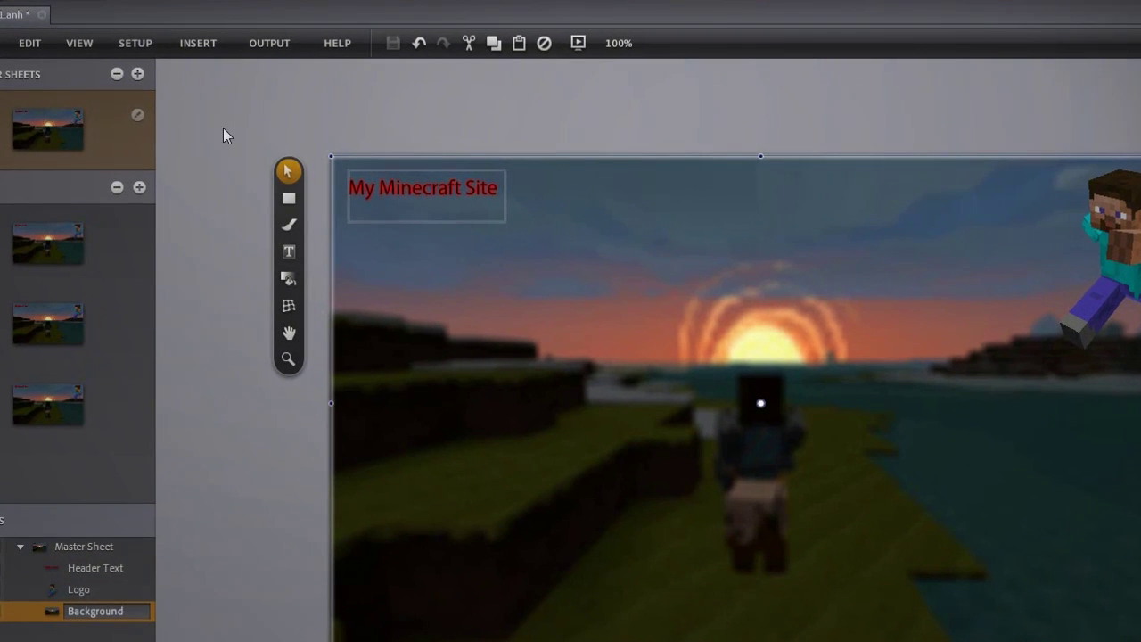
click(198, 43)
mouse_move(249, 121)
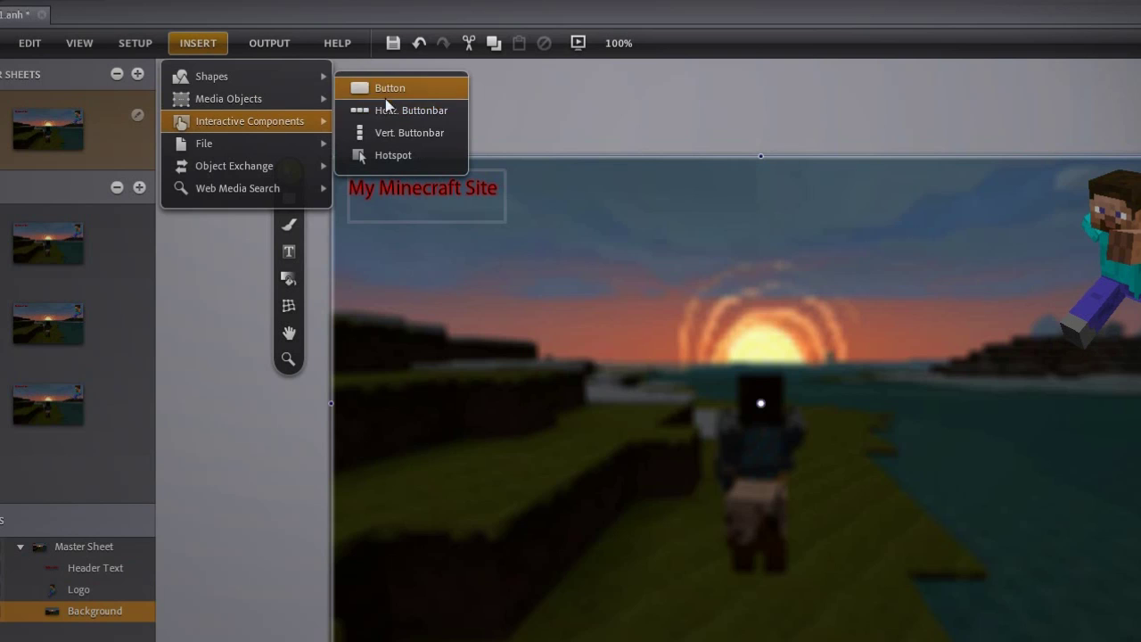
- Import Diamond_(Gem).png, shrink it to icon size and place it top-left below the title
click(513, 117)
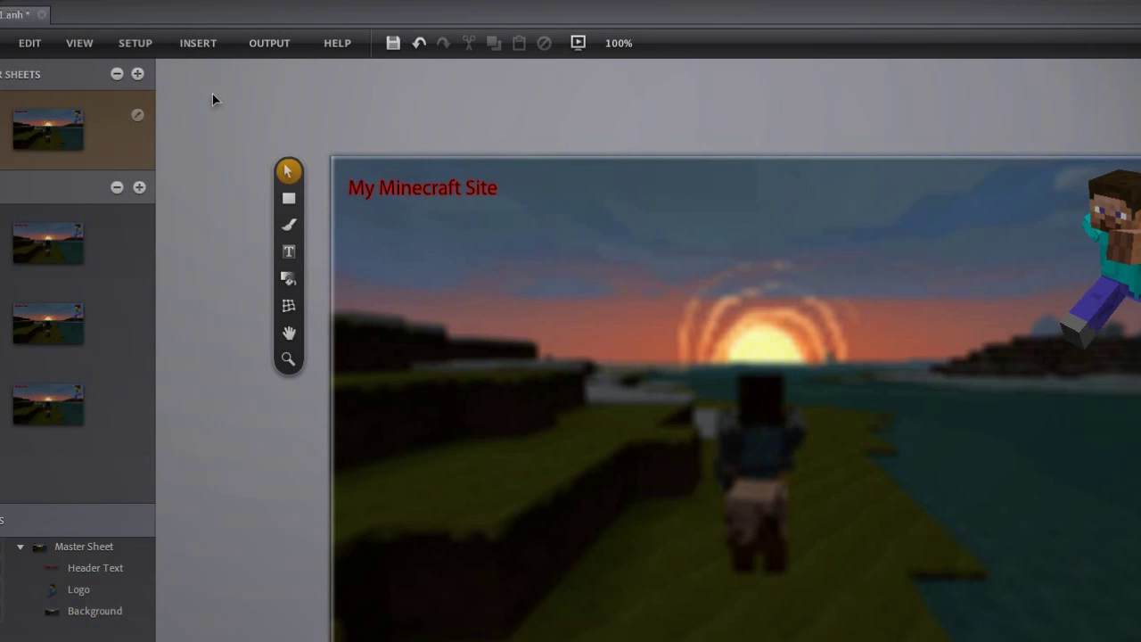
click(198, 42)
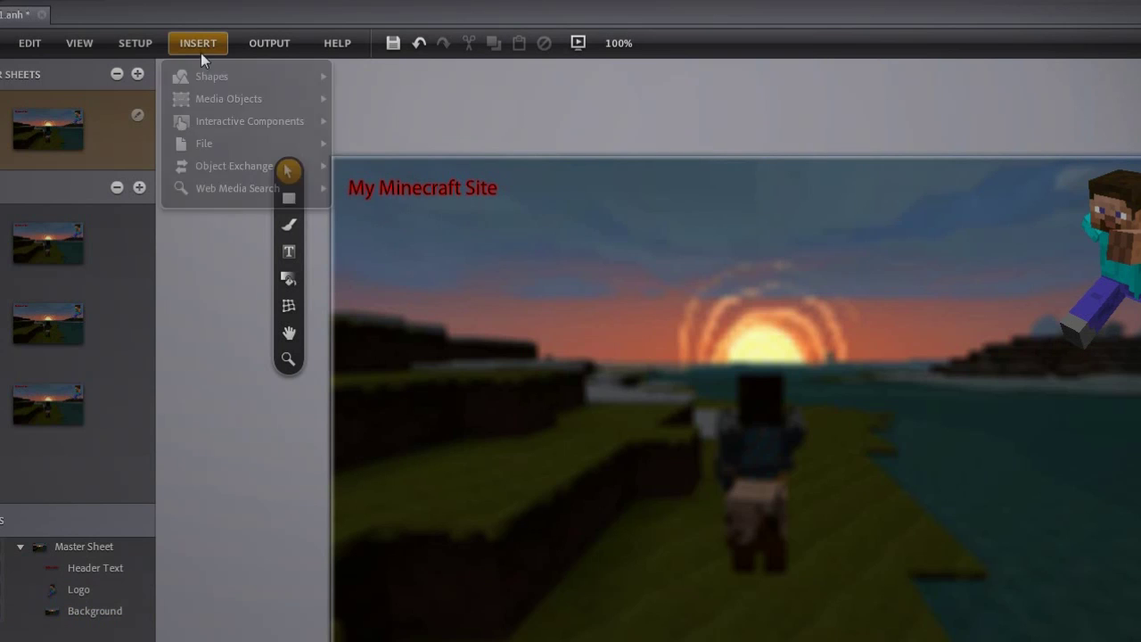
click(211, 143)
click(815, 133)
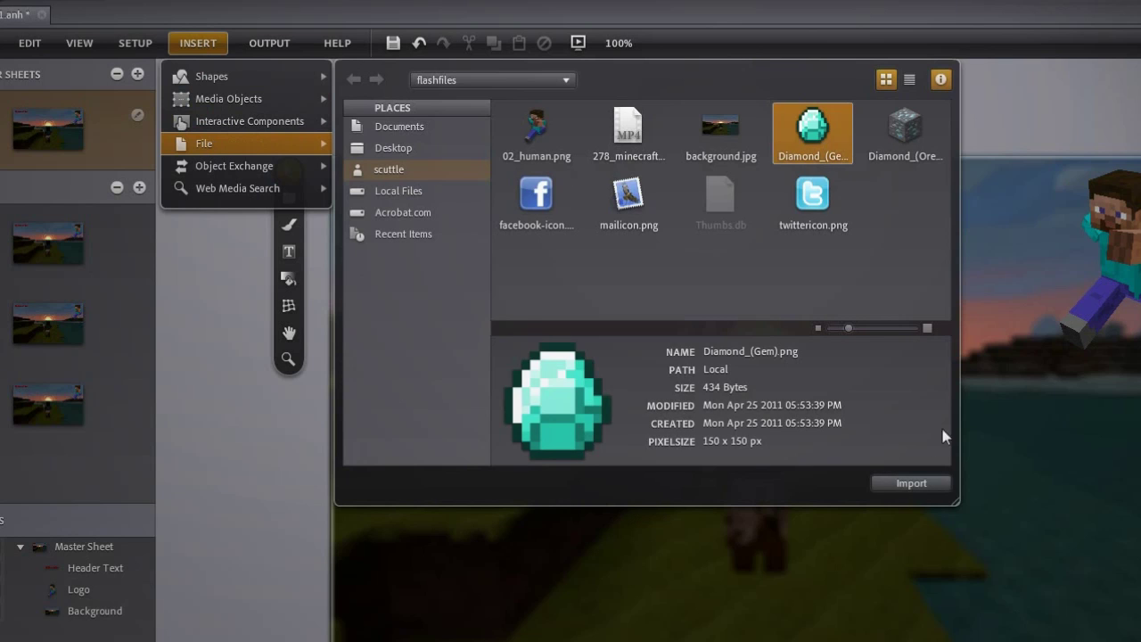
click(913, 482)
drag(757, 395, 397, 272)
drag(449, 325, 404, 279)
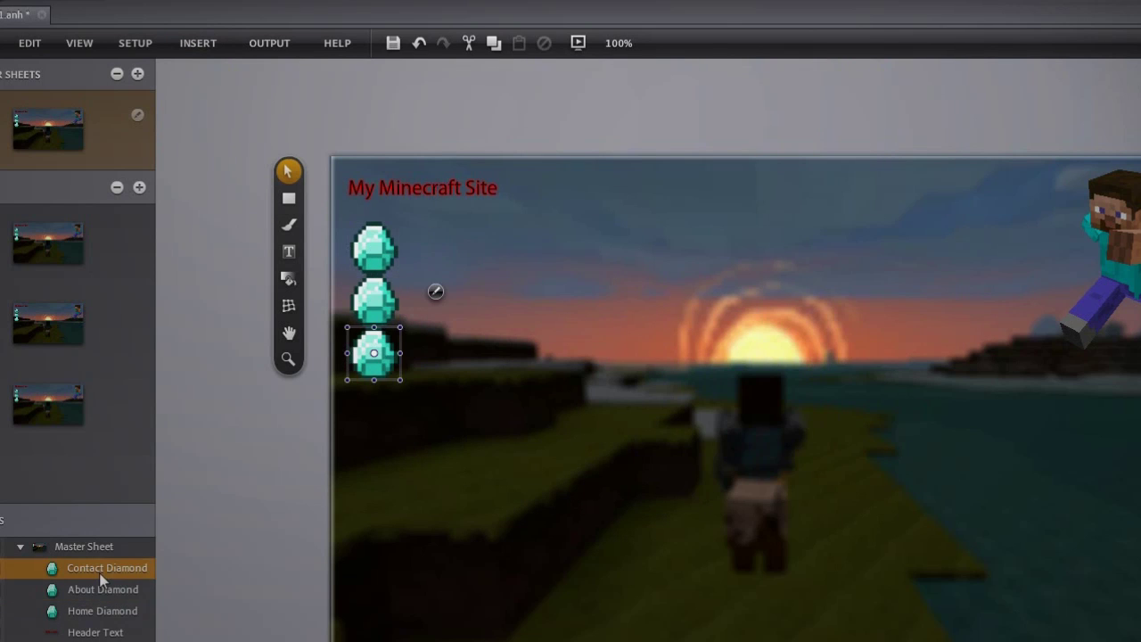
click(288, 251)
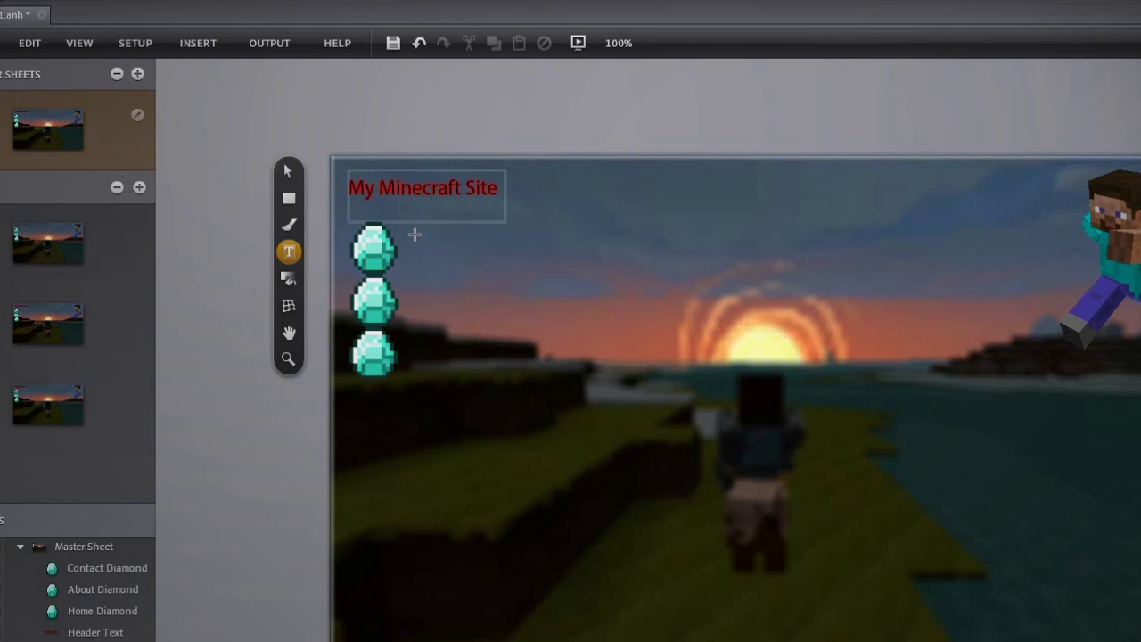
- Add a hotspot and move it over the Home diamond and its label
click(198, 42)
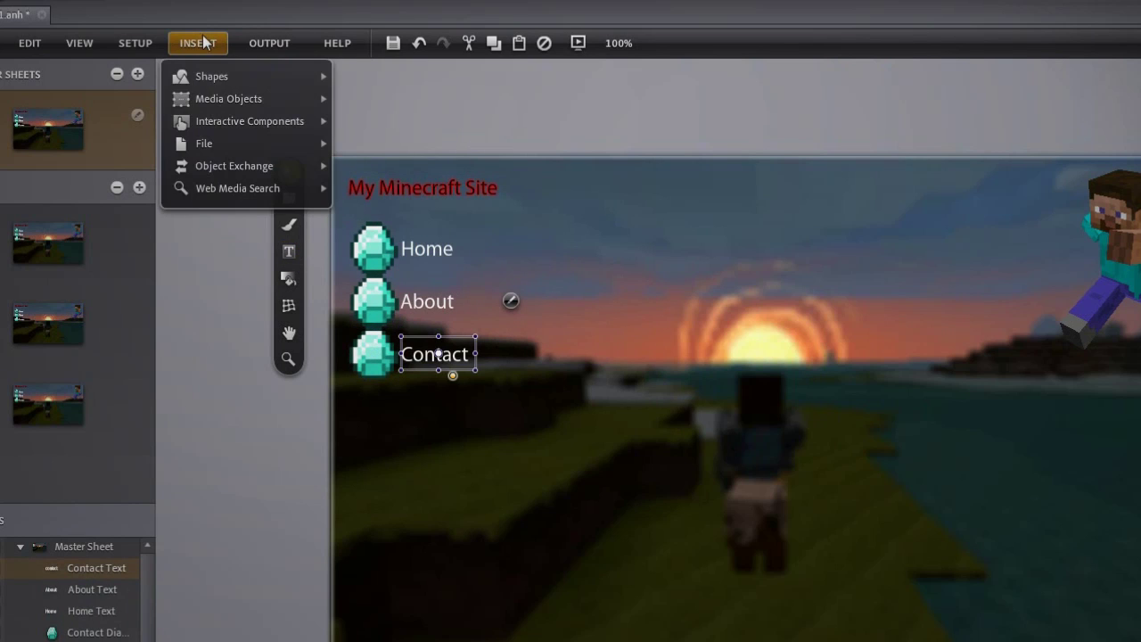
click(393, 153)
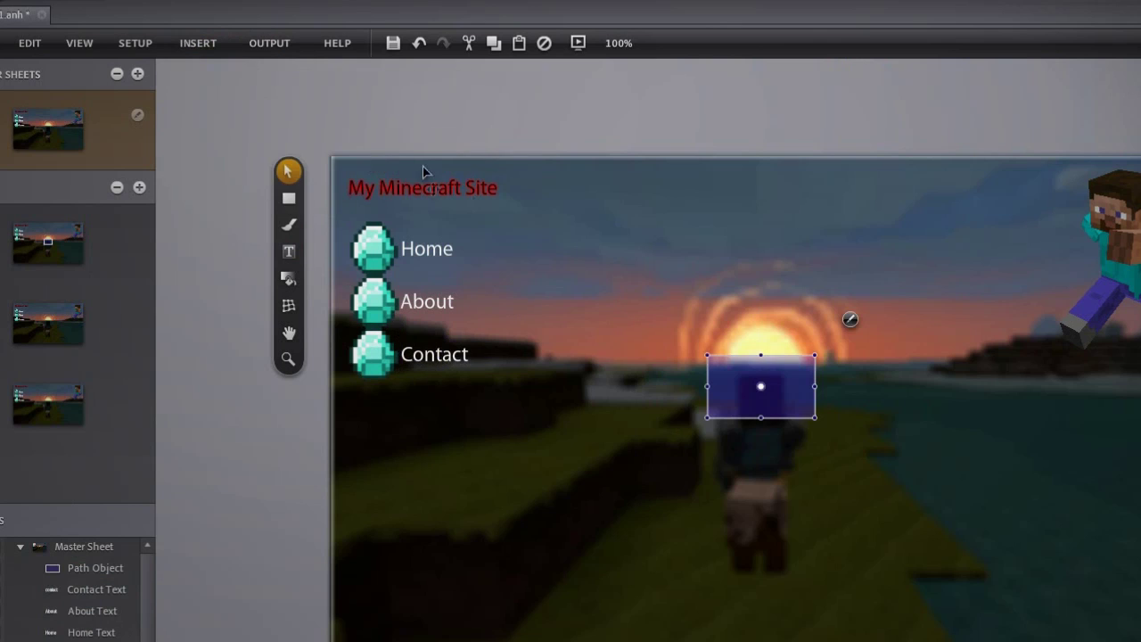
click(799, 408)
mouse_move(799, 407)
mouse_down()
mouse_move(453, 258)
mouse_move(438, 270)
mouse_up()
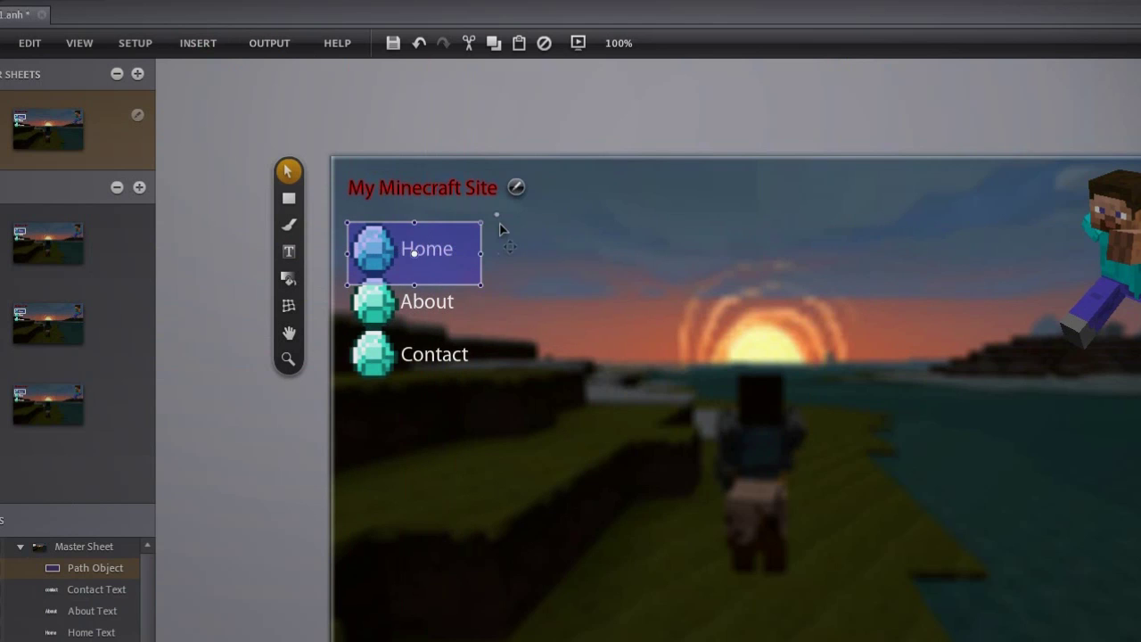
- Make clicking the Home hotspot go to the Home sheet, and trim it to fit
click(515, 187)
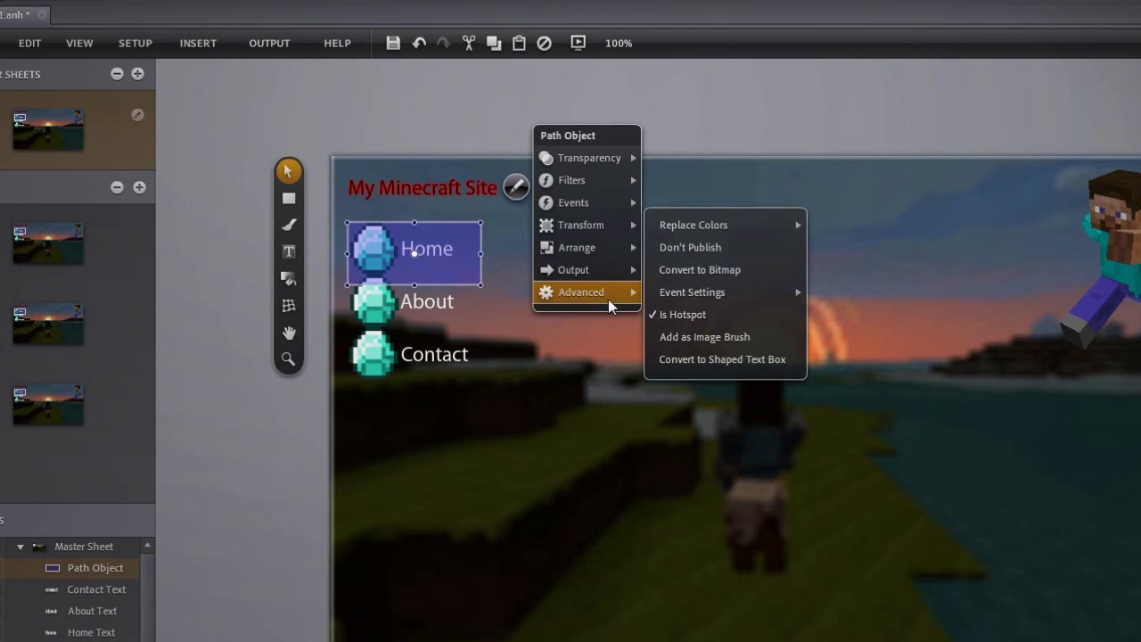
mouse_move(911, 116)
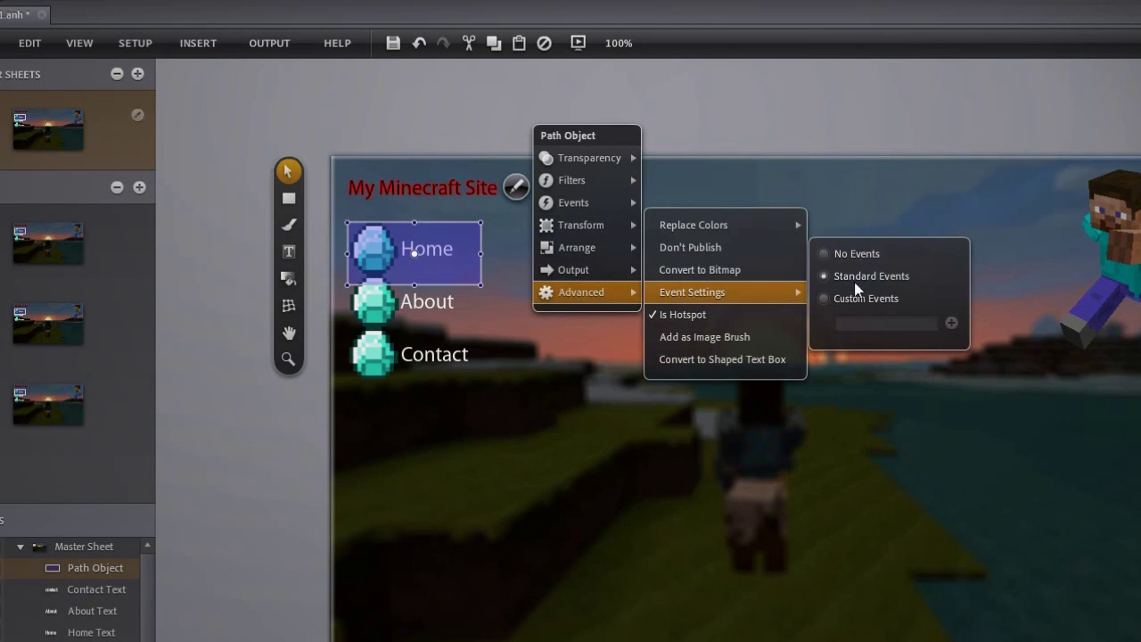
mouse_move(584, 202)
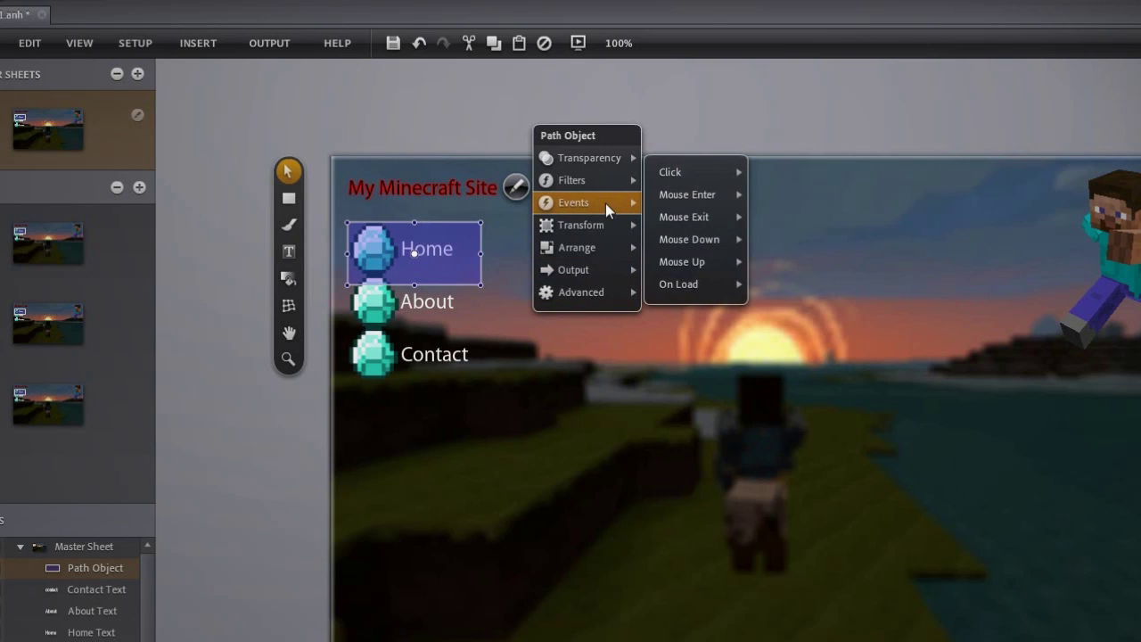
mouse_move(798, 173)
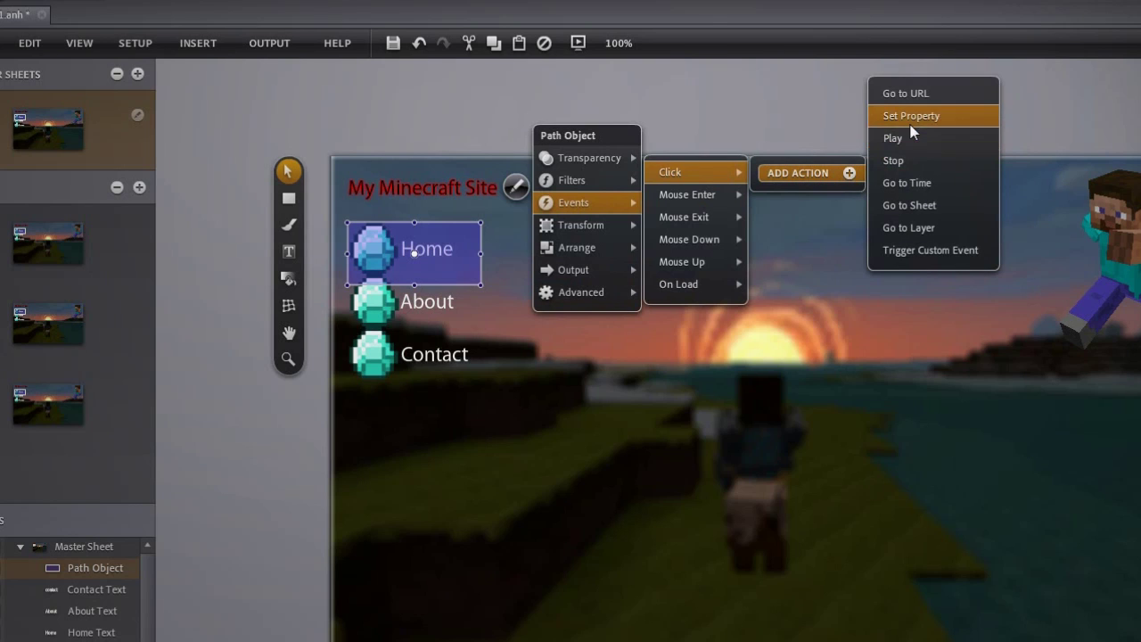
click(919, 206)
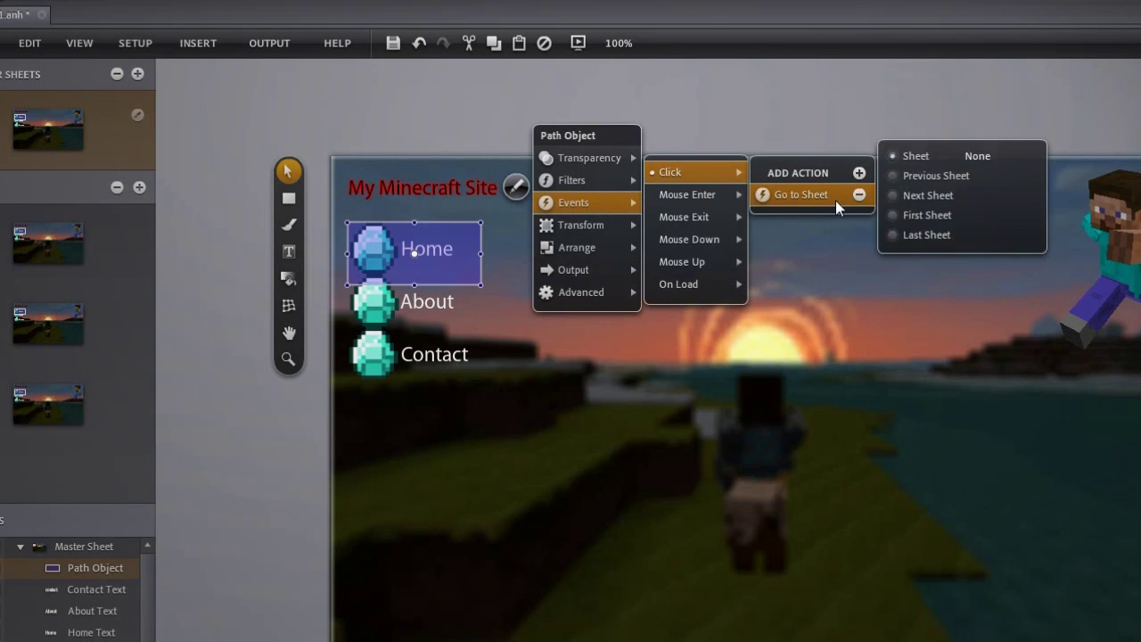
click(959, 158)
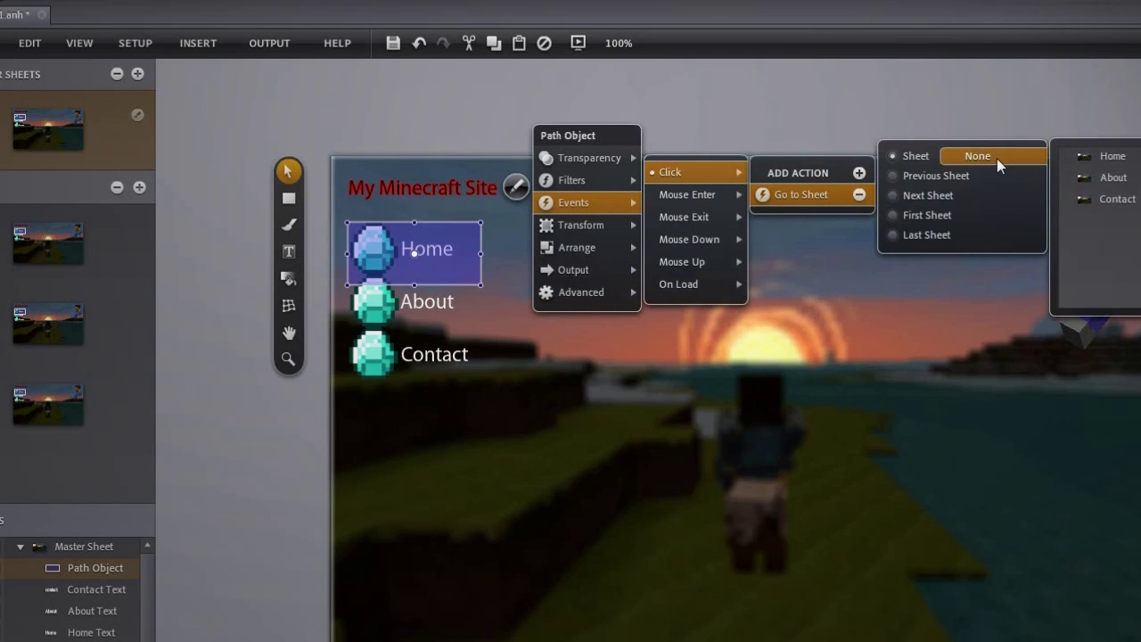
click(1115, 158)
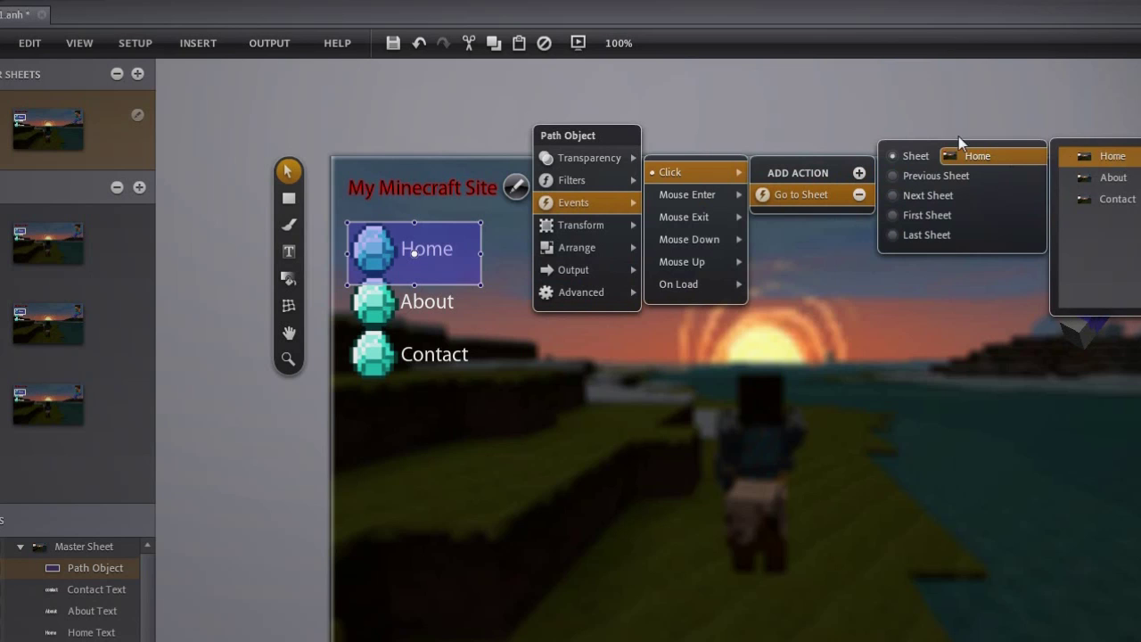
click(828, 120)
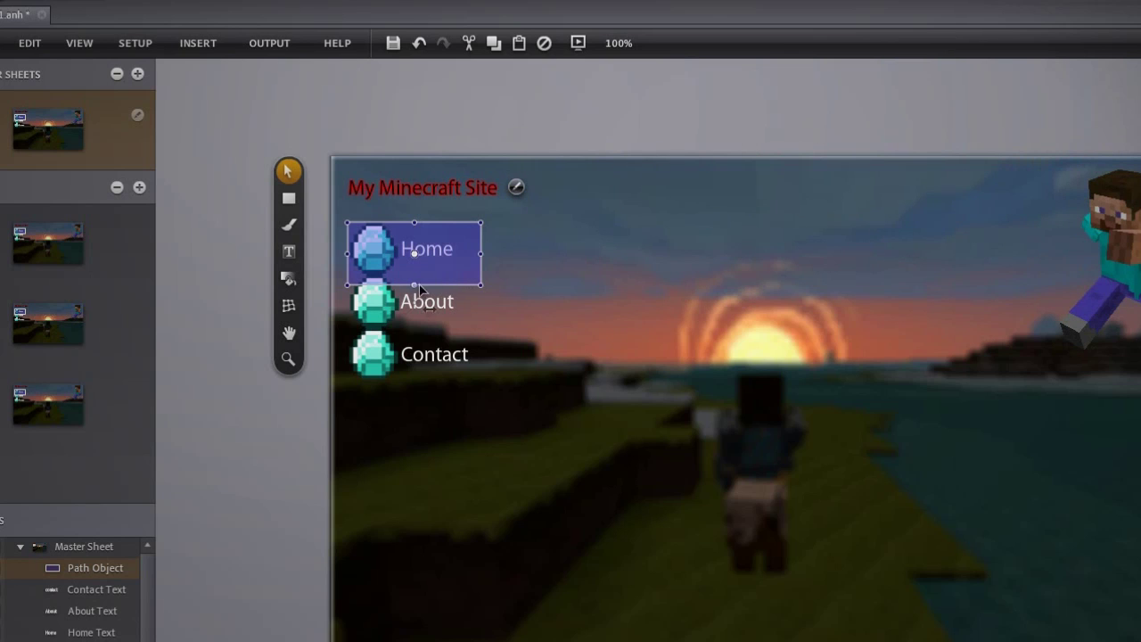
drag(414, 285, 414, 276)
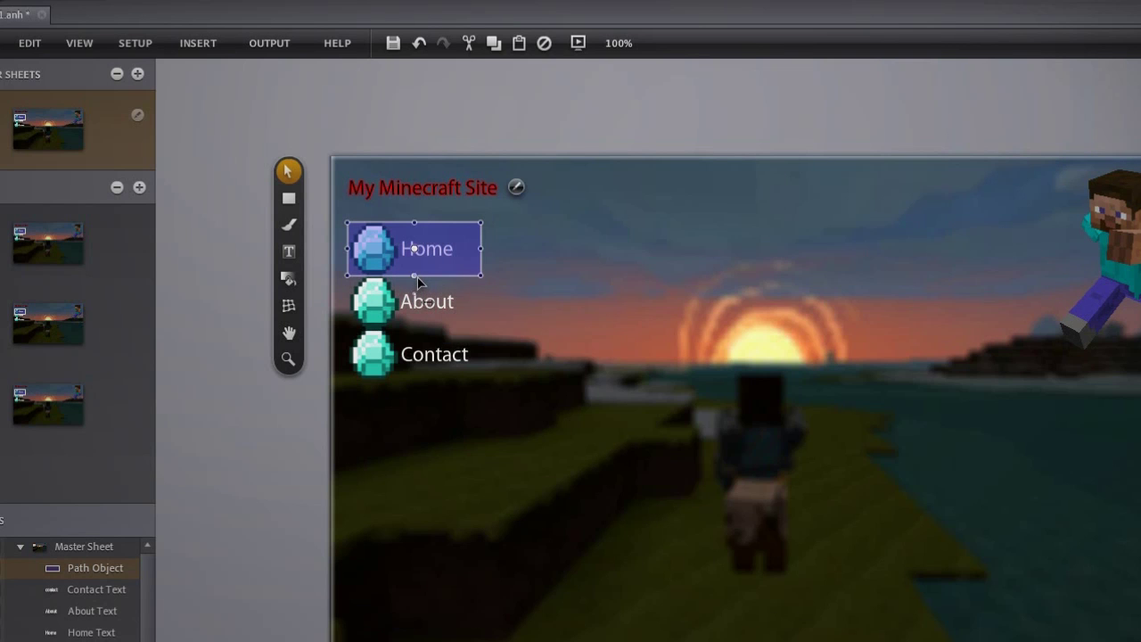
click(518, 189)
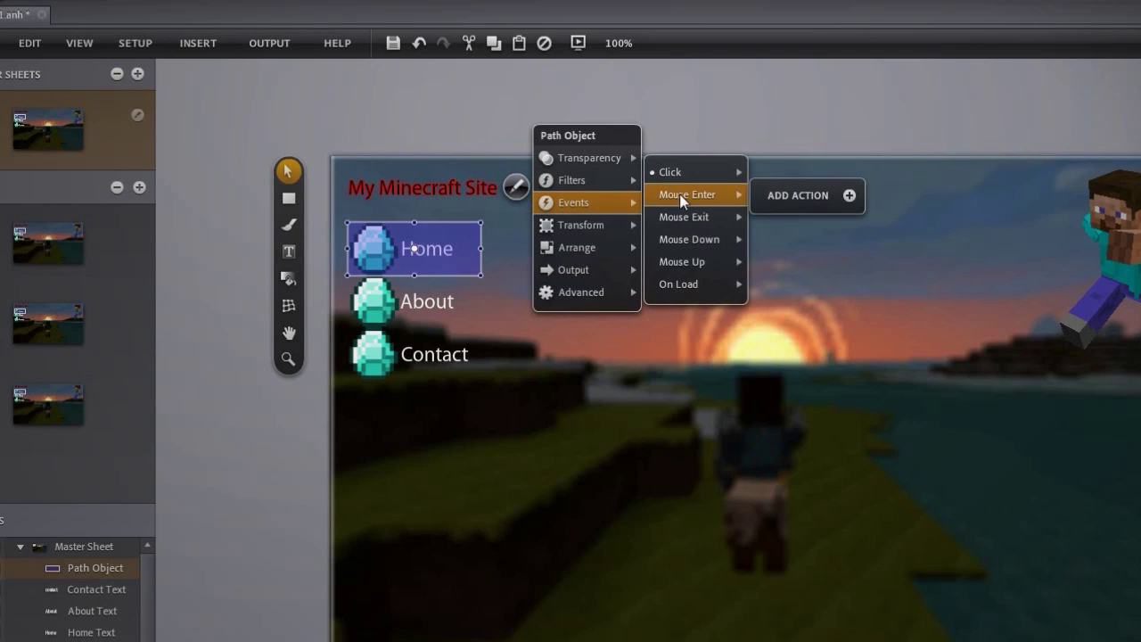
mouse_move(807, 195)
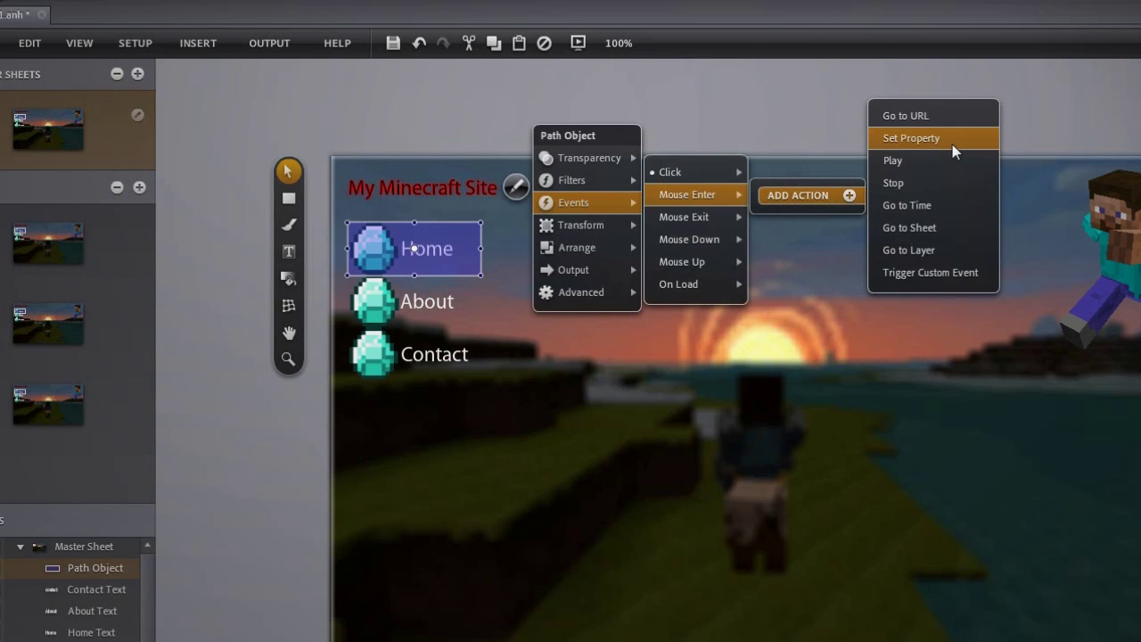
- Add a mouse-enter action on the Home hotspot that rotates the Home Diamond
click(949, 140)
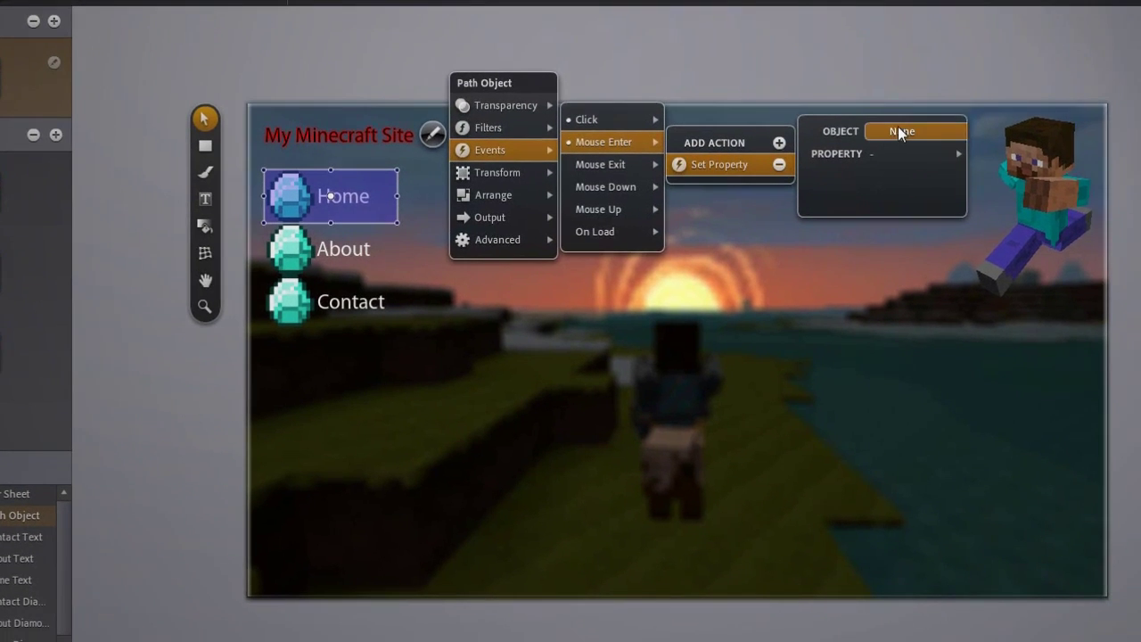
click(899, 126)
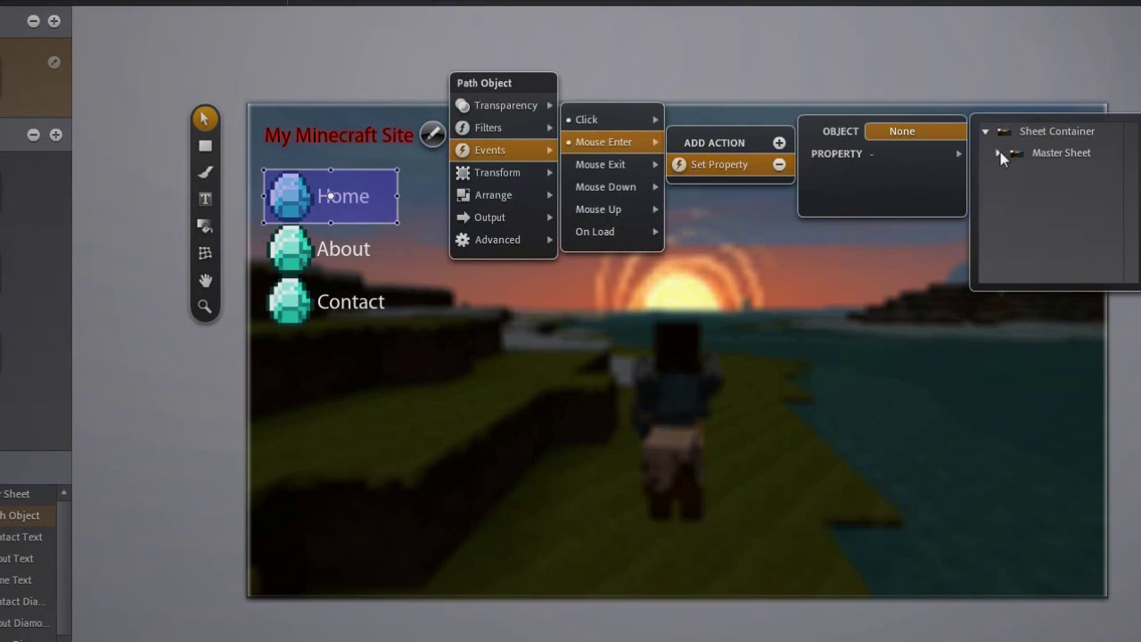
click(999, 154)
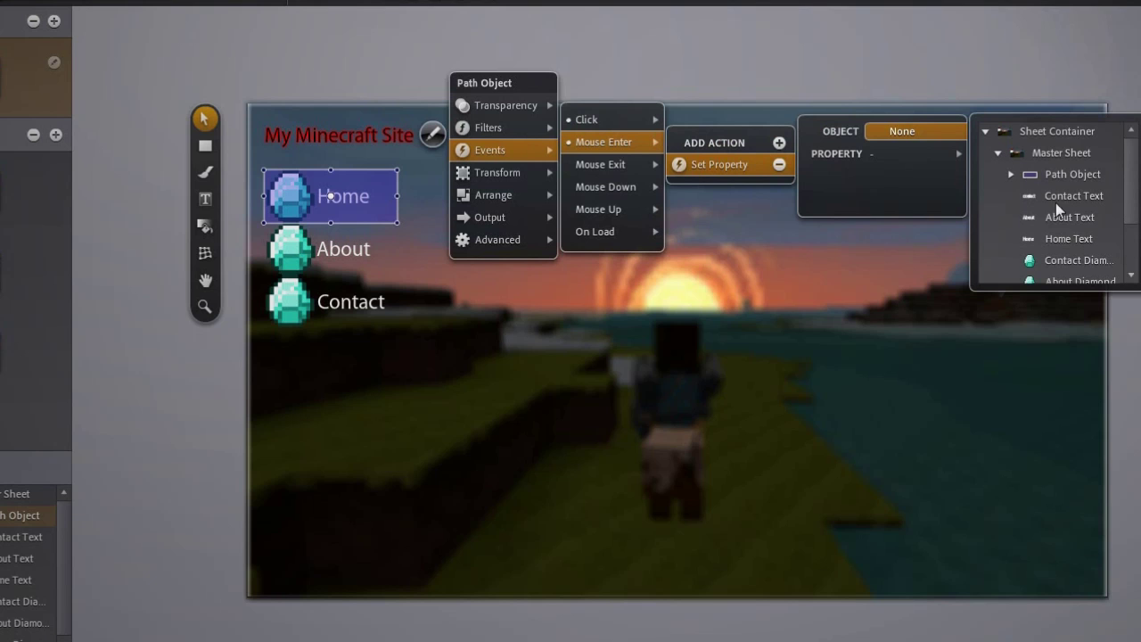
scroll(1126, 205, down, 4)
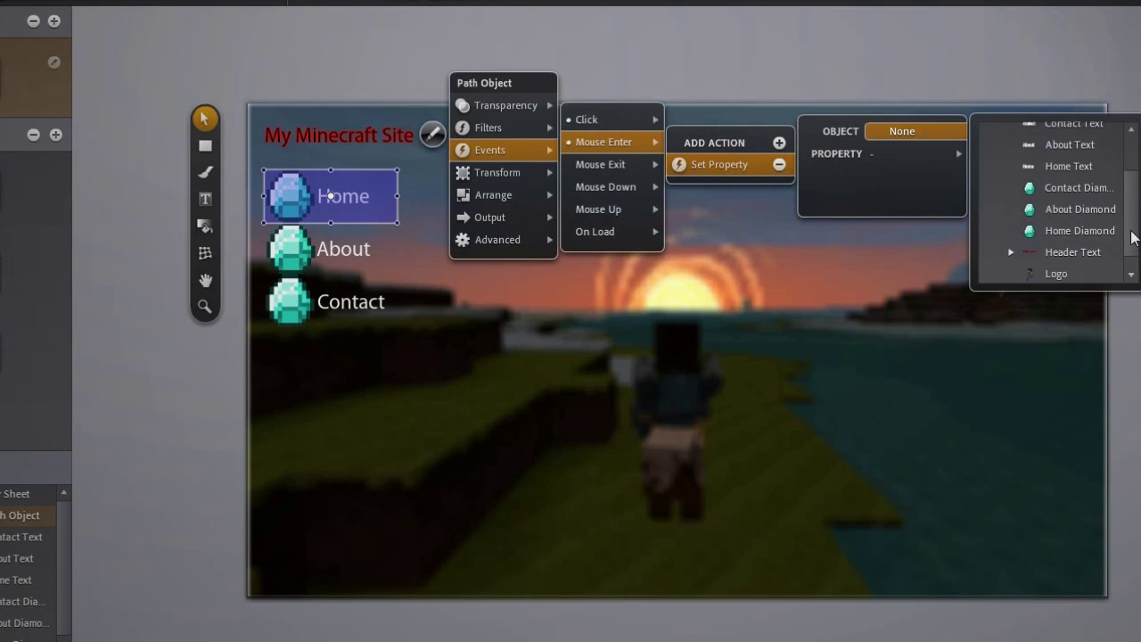
click(1081, 227)
click(884, 152)
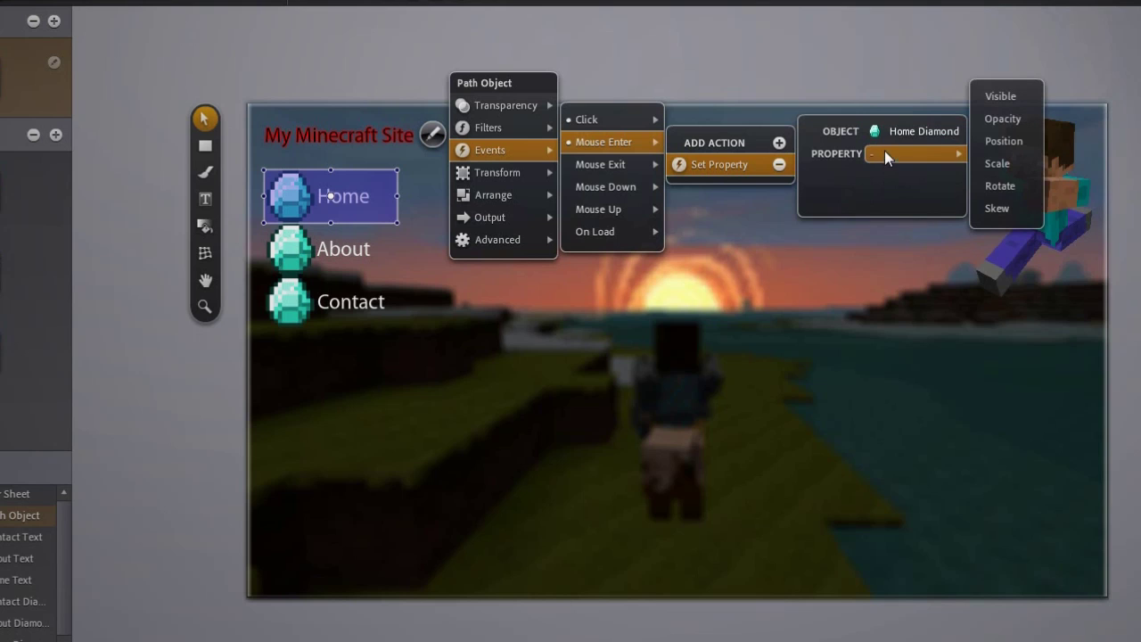
click(1002, 185)
text(15)
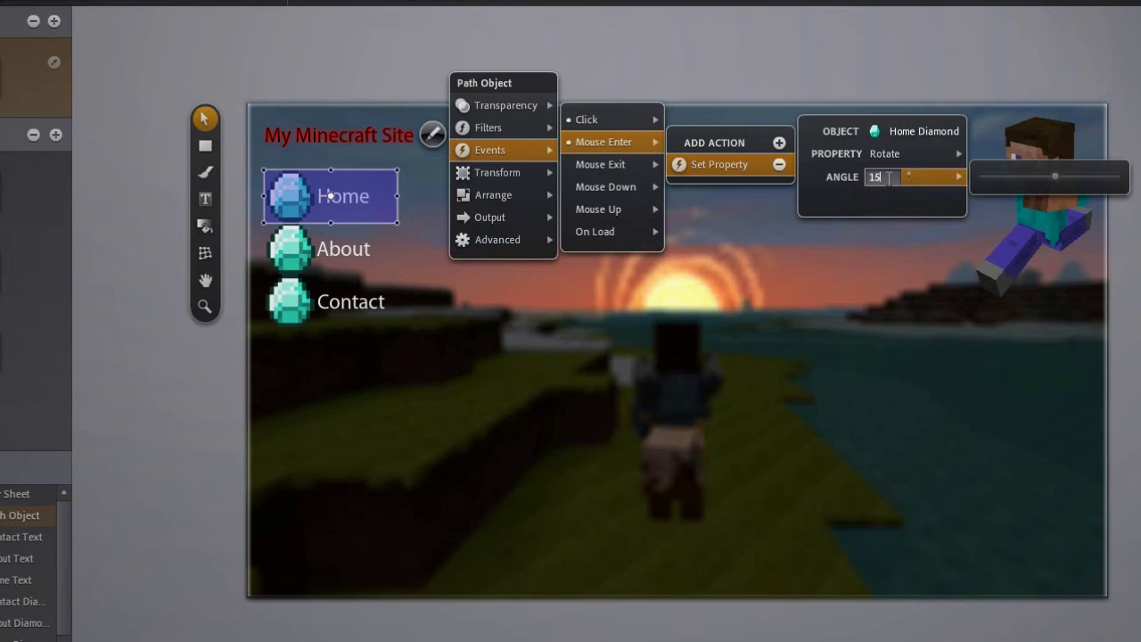
click(748, 83)
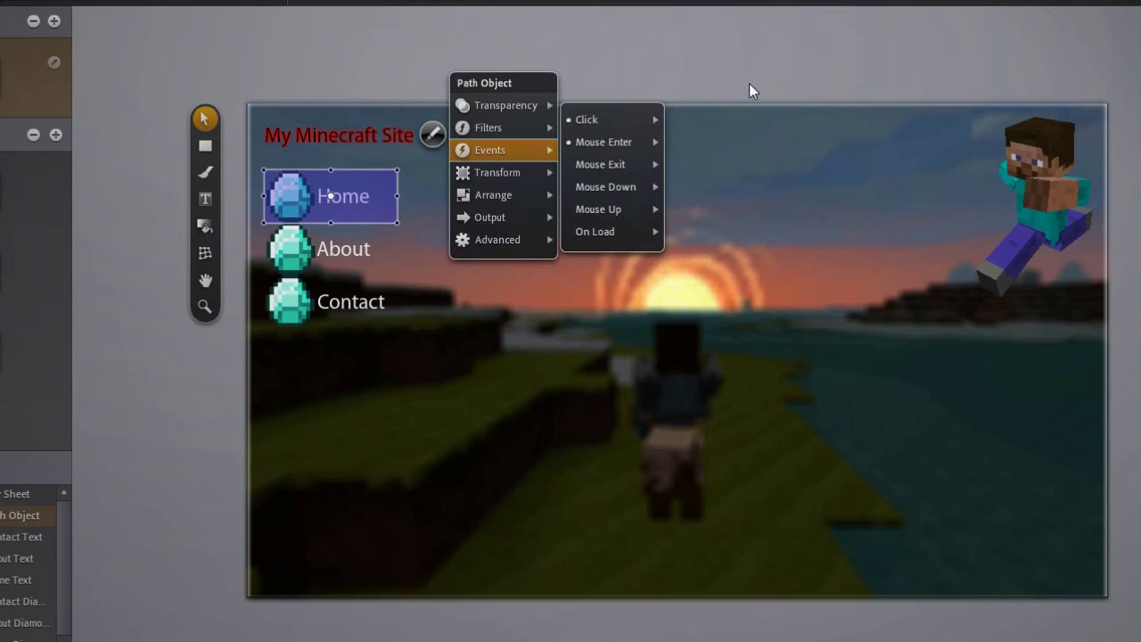
click(749, 83)
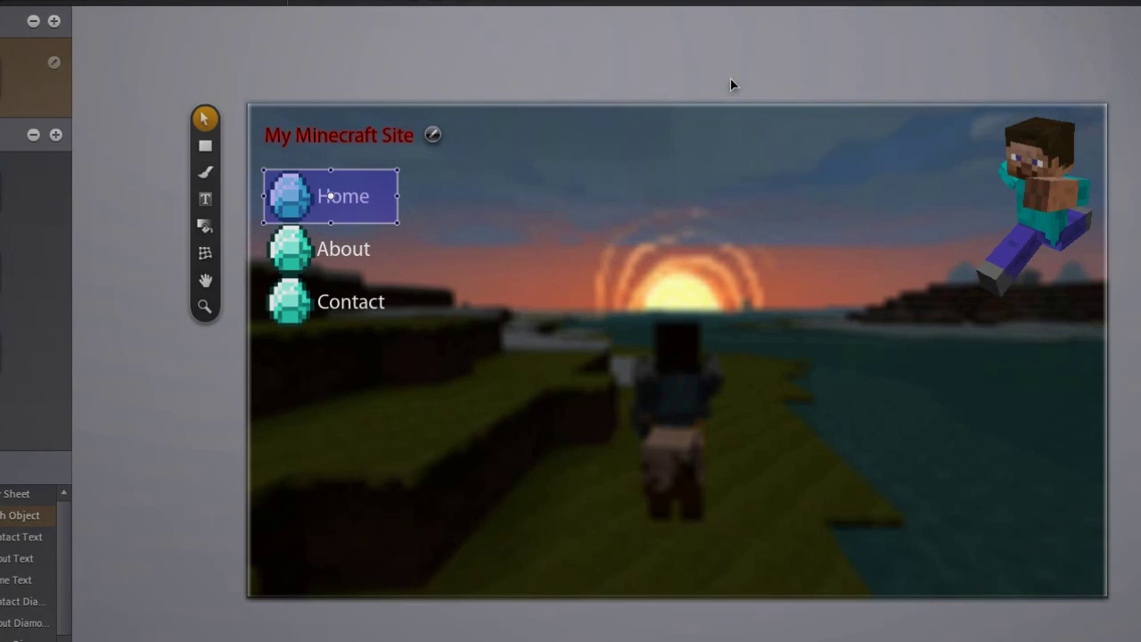
- Add a mouse-exit action resetting the Home Diamond's rotation to 0°
click(433, 135)
mouse_move(491, 150)
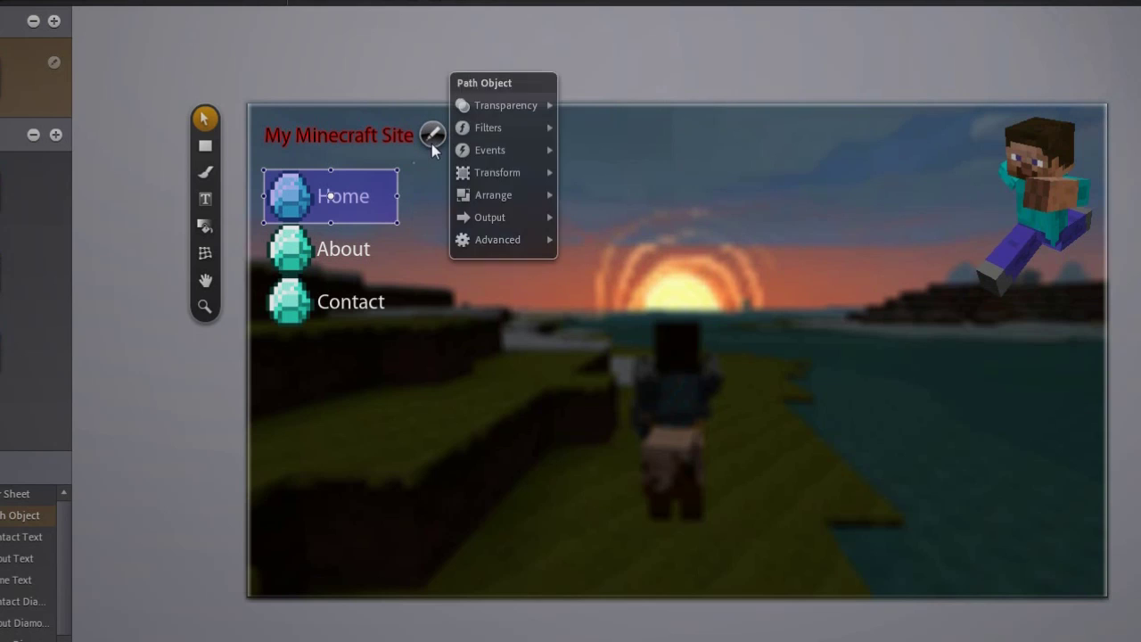
mouse_move(600, 164)
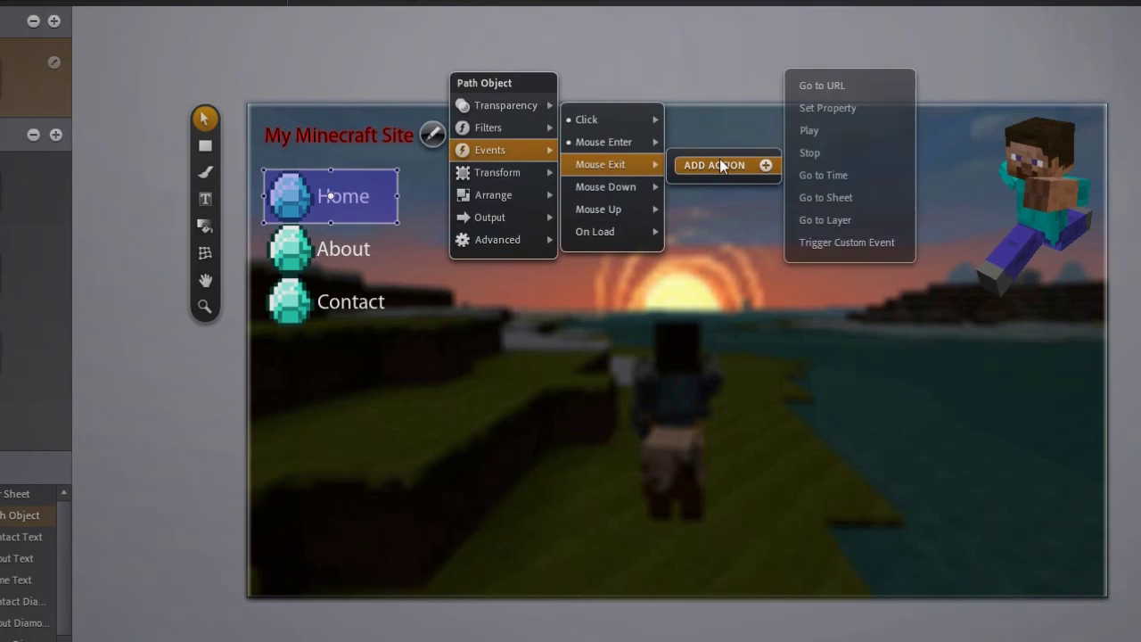
click(844, 111)
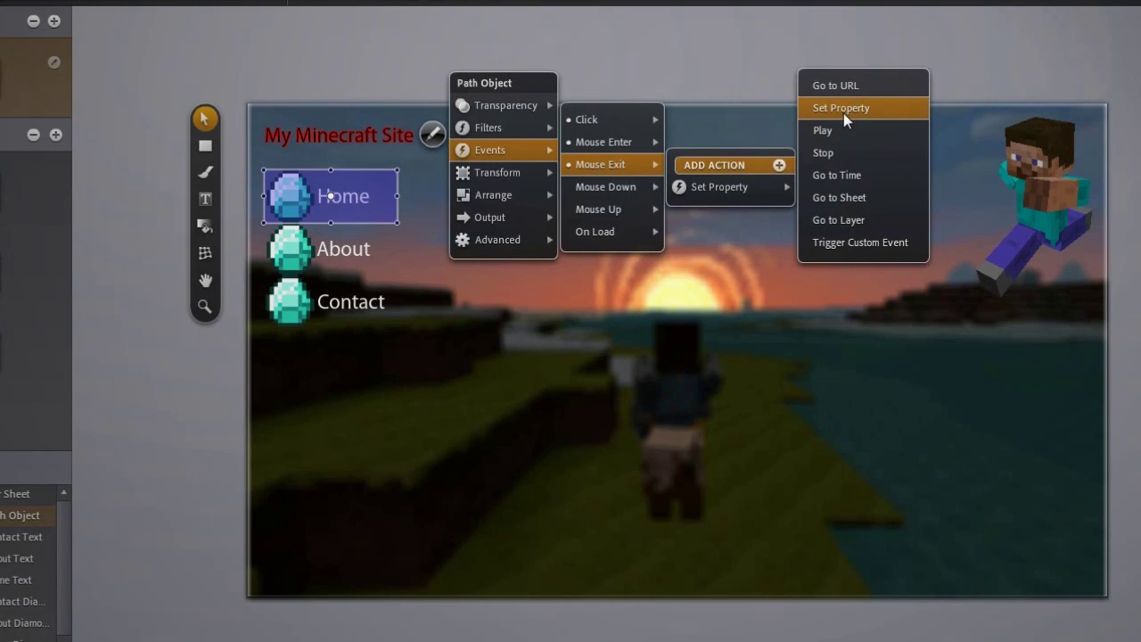
click(897, 153)
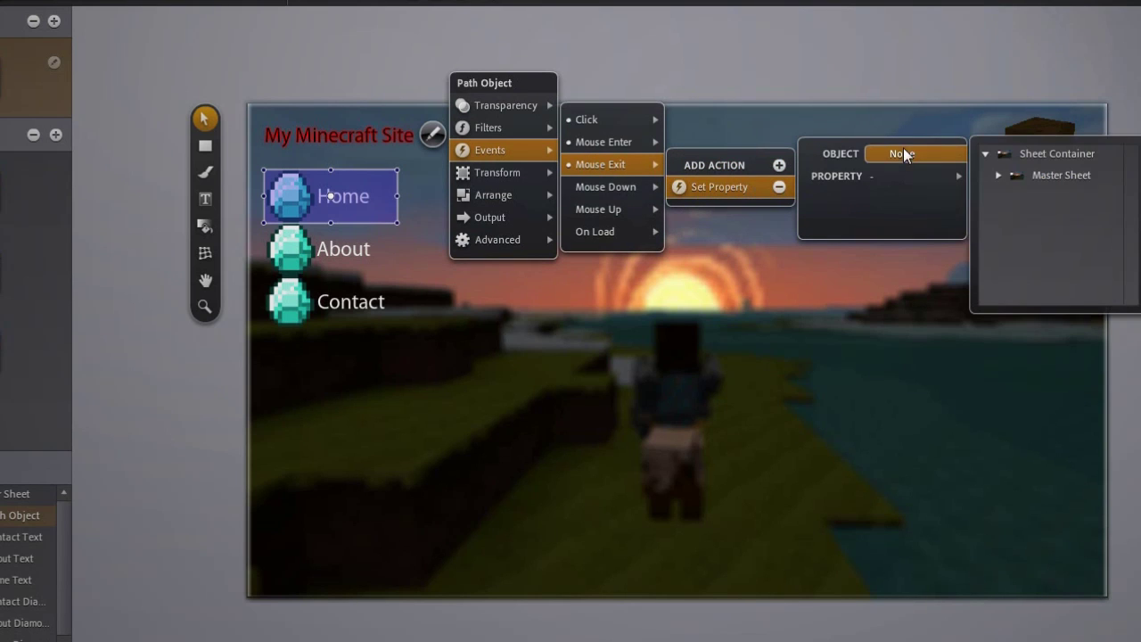
click(1004, 175)
scroll(1070, 232, down, 3)
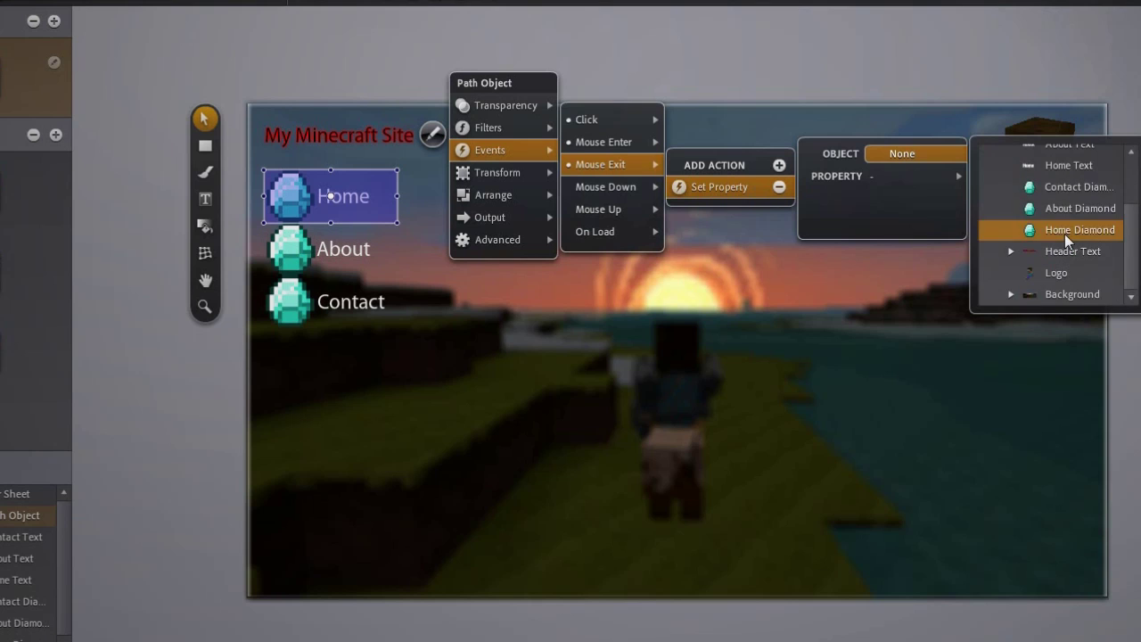
click(1065, 231)
click(902, 176)
click(1014, 207)
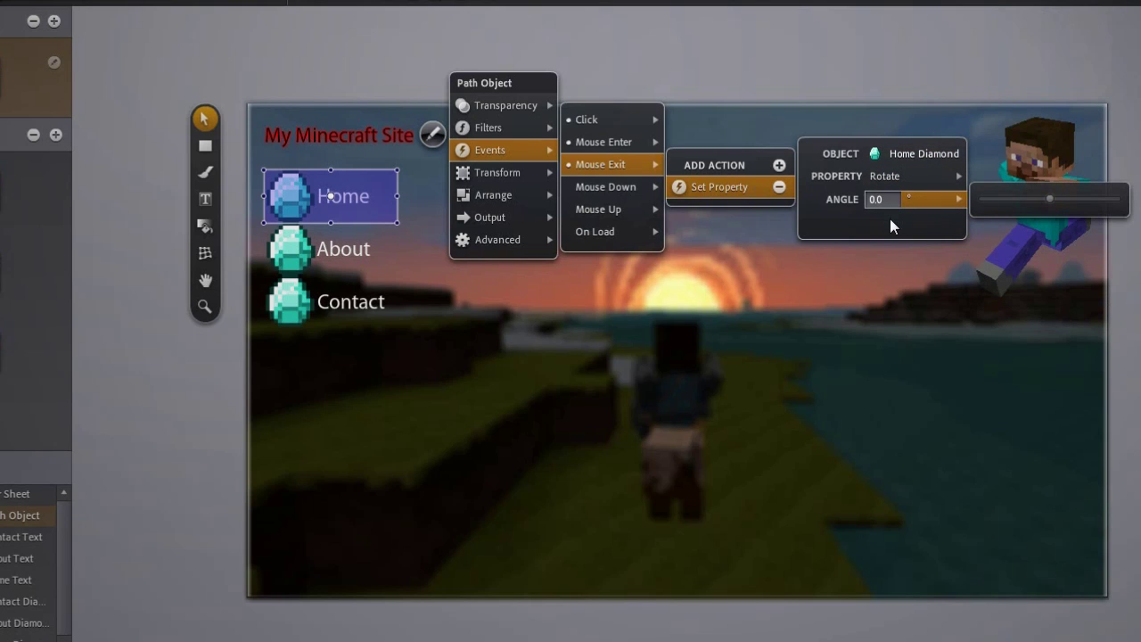
click(445, 174)
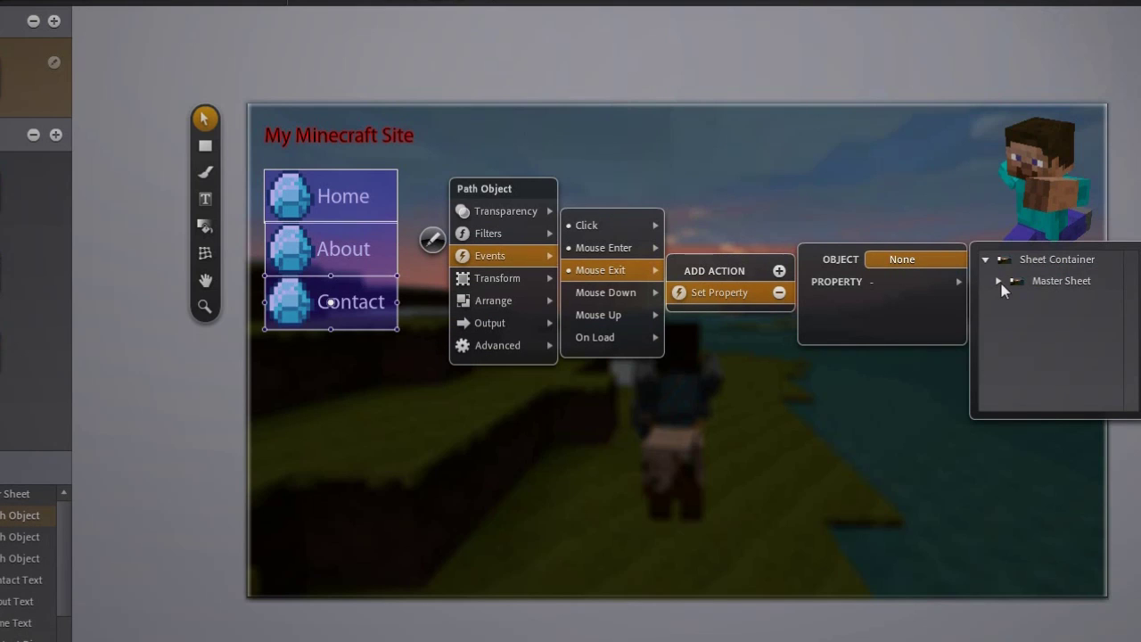
- Set the Contact hotspot's exit action to scale the Contact Diamond, then preview the site
click(999, 282)
scroll(1077, 305, down, 3)
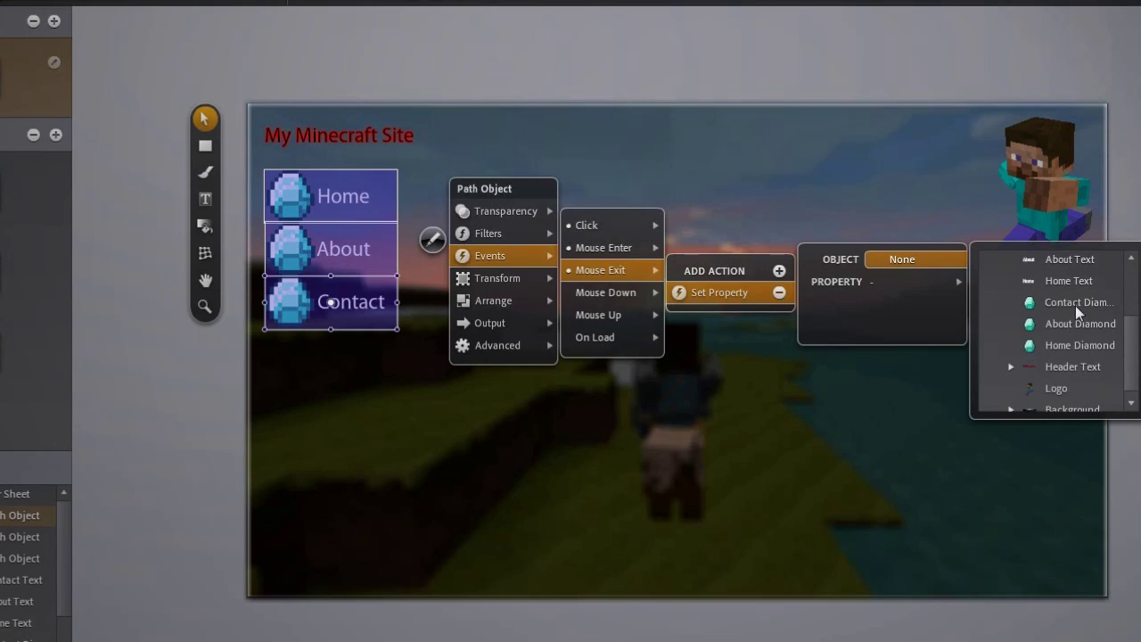
click(1075, 303)
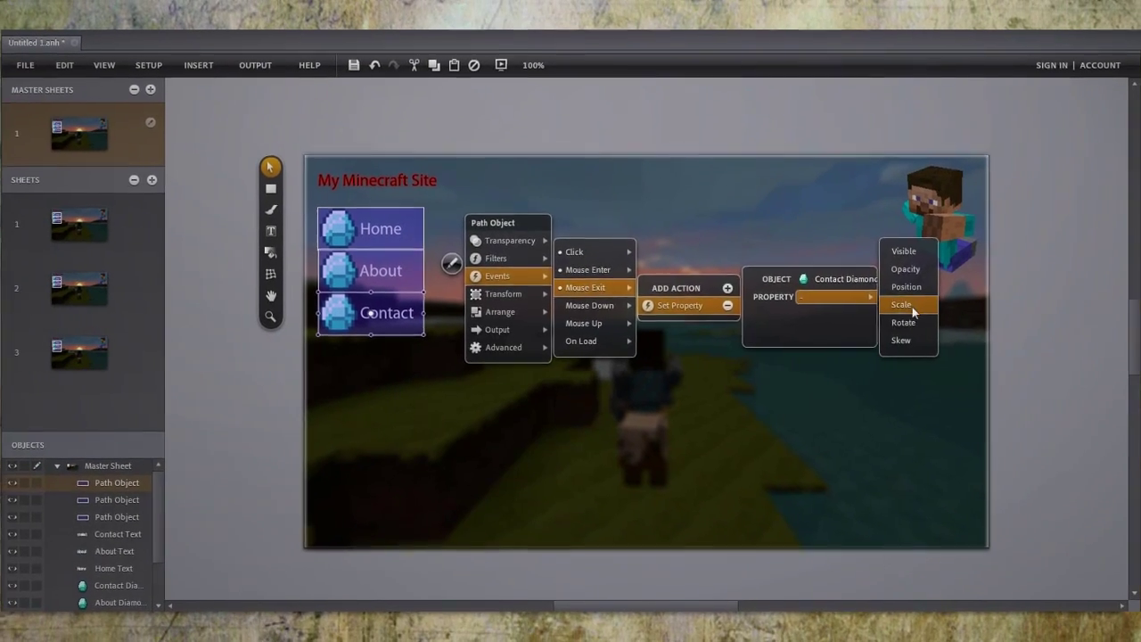
click(923, 302)
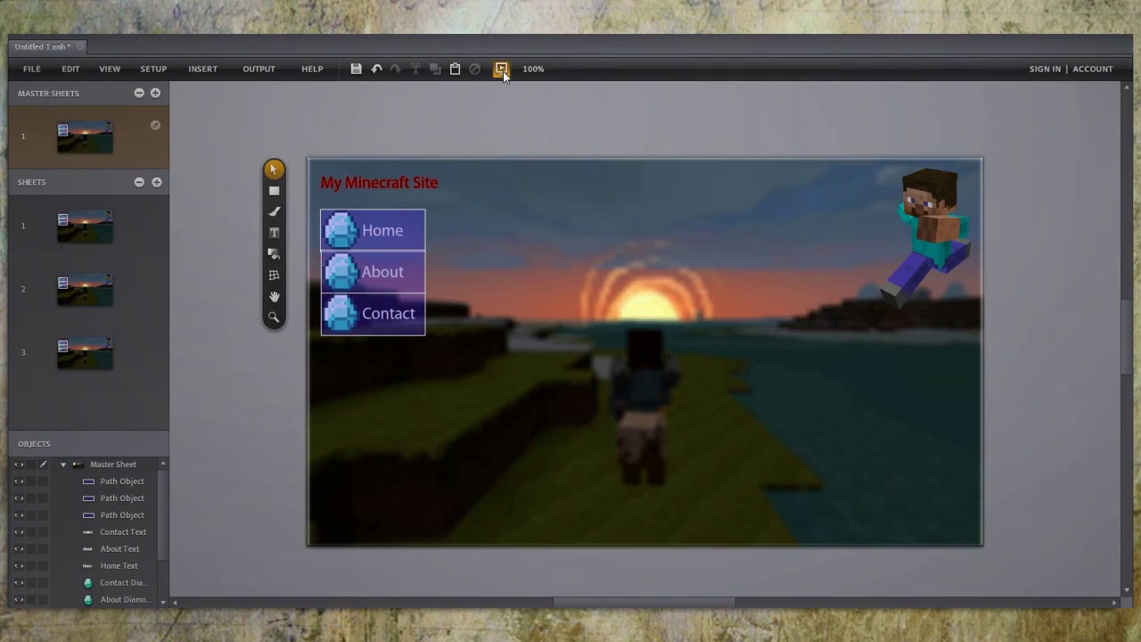
click(502, 70)
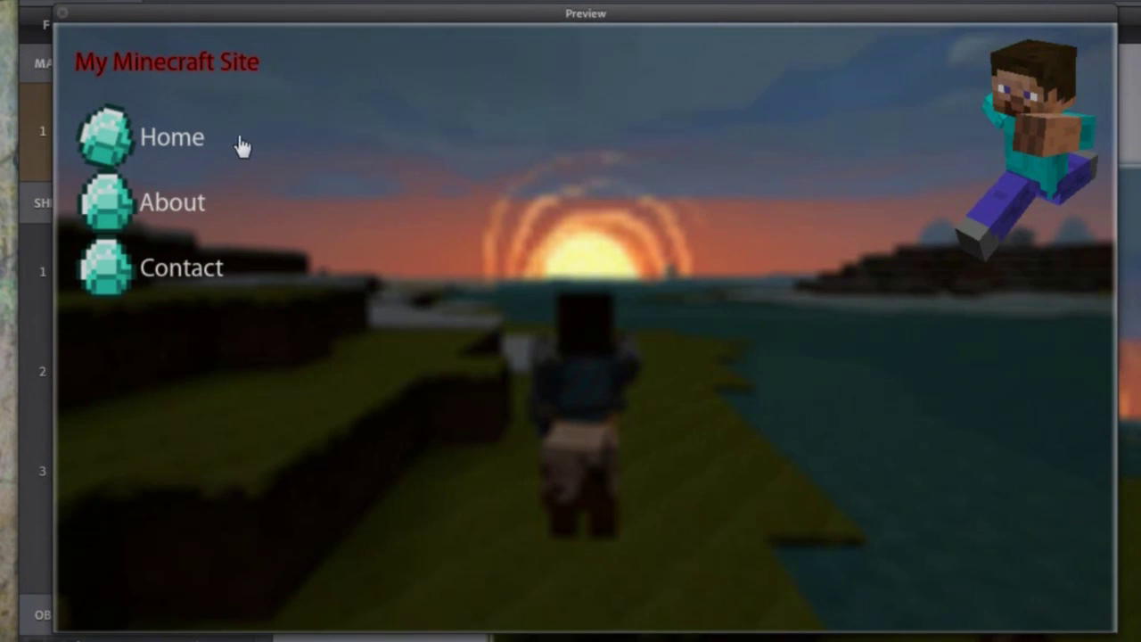
click(65, 18)
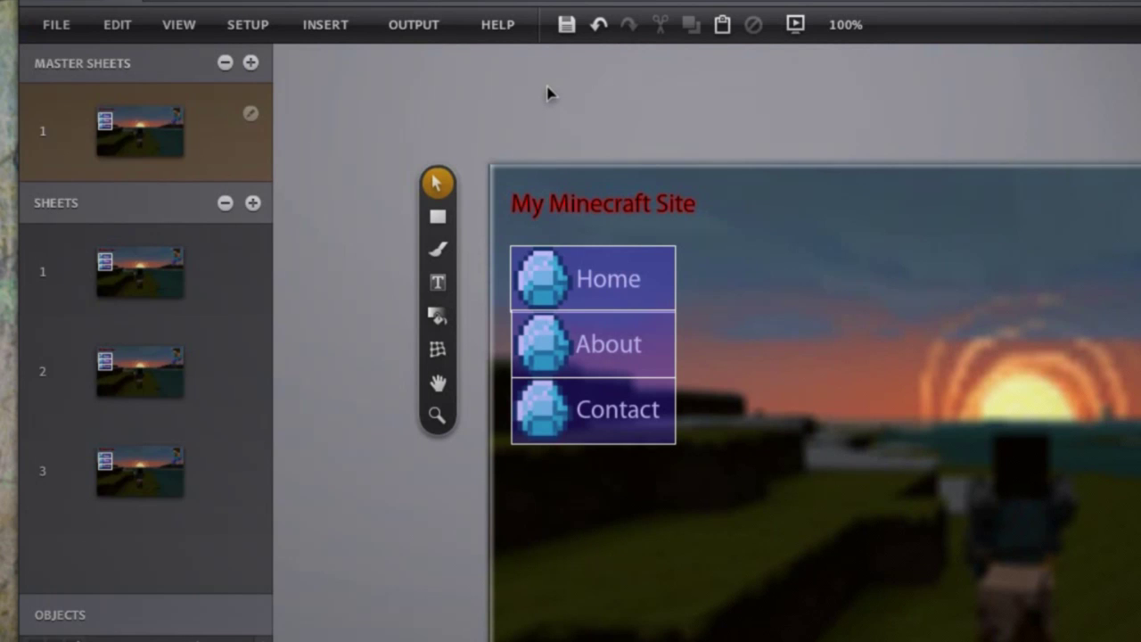
- Draw a large semi-transparent white panel across the Home sheet, then move to the About sheet
click(155, 276)
click(250, 252)
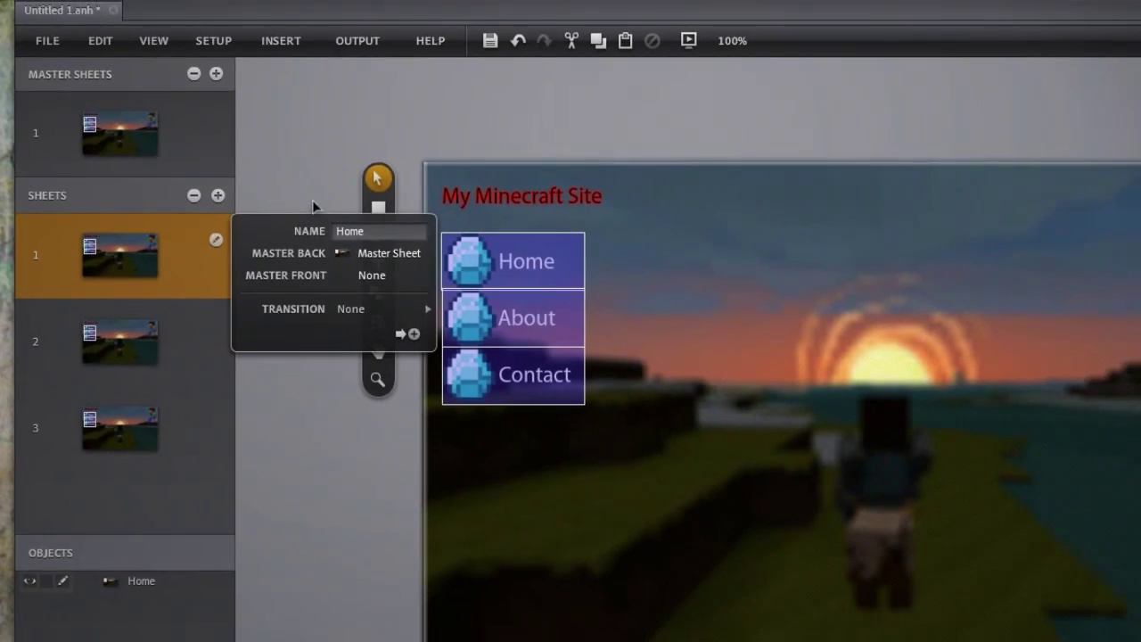
click(339, 196)
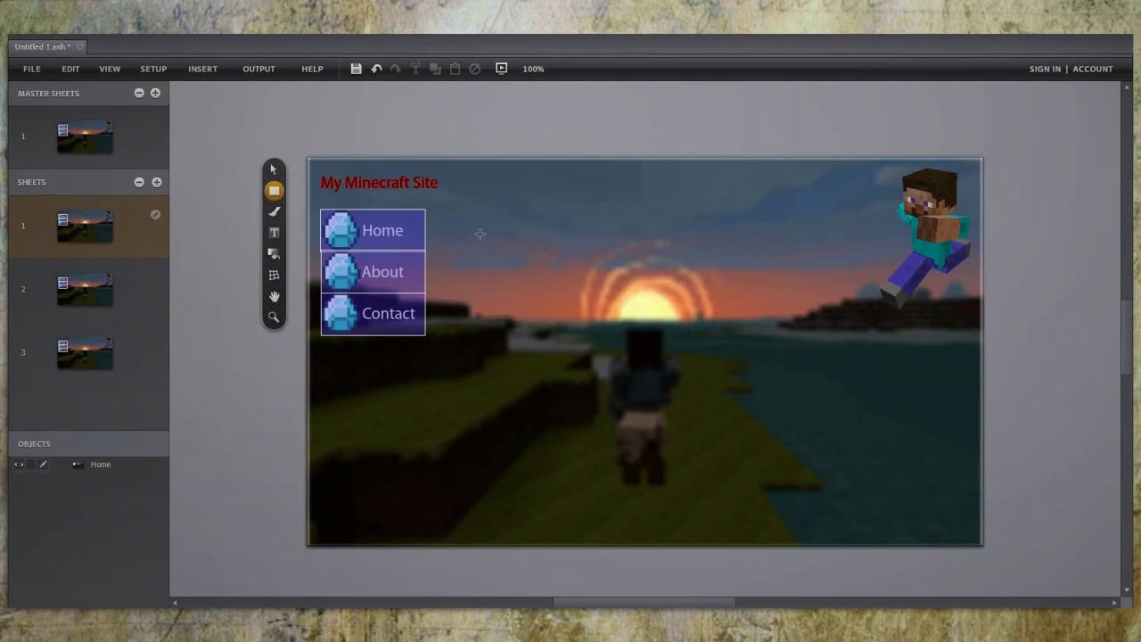
drag(480, 234, 825, 539)
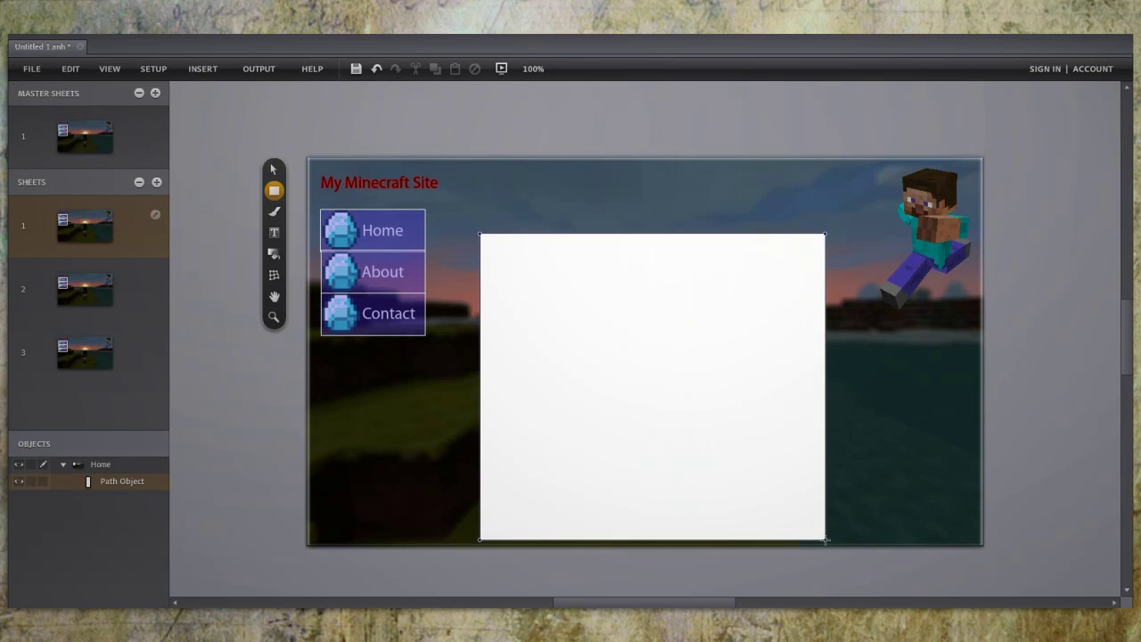
drag(1070, 184, 1008, 184)
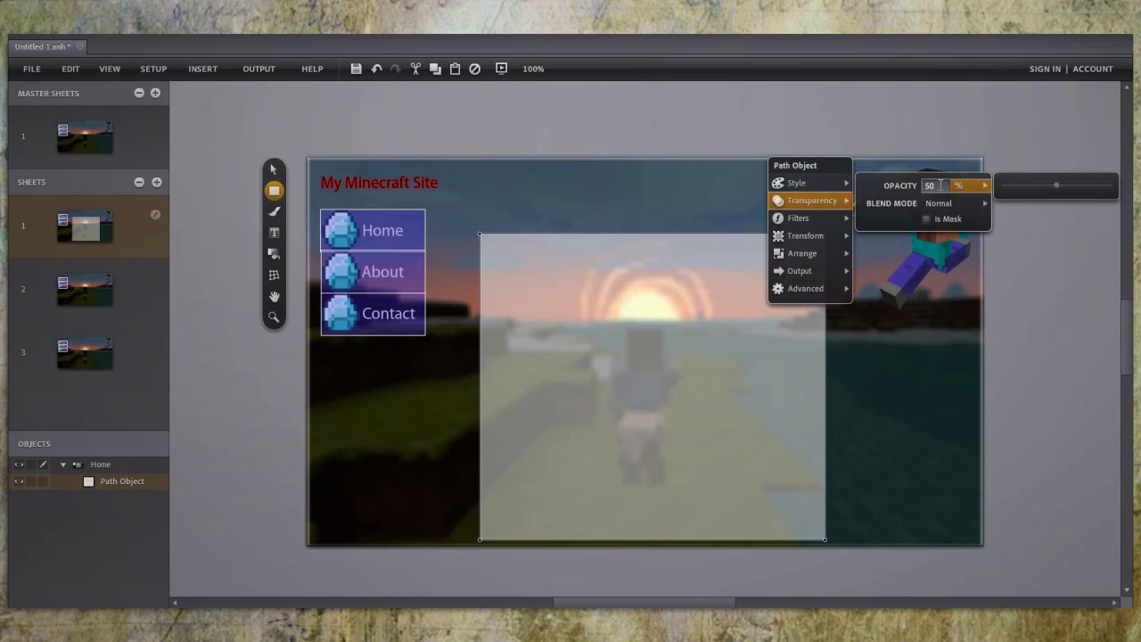
click(739, 140)
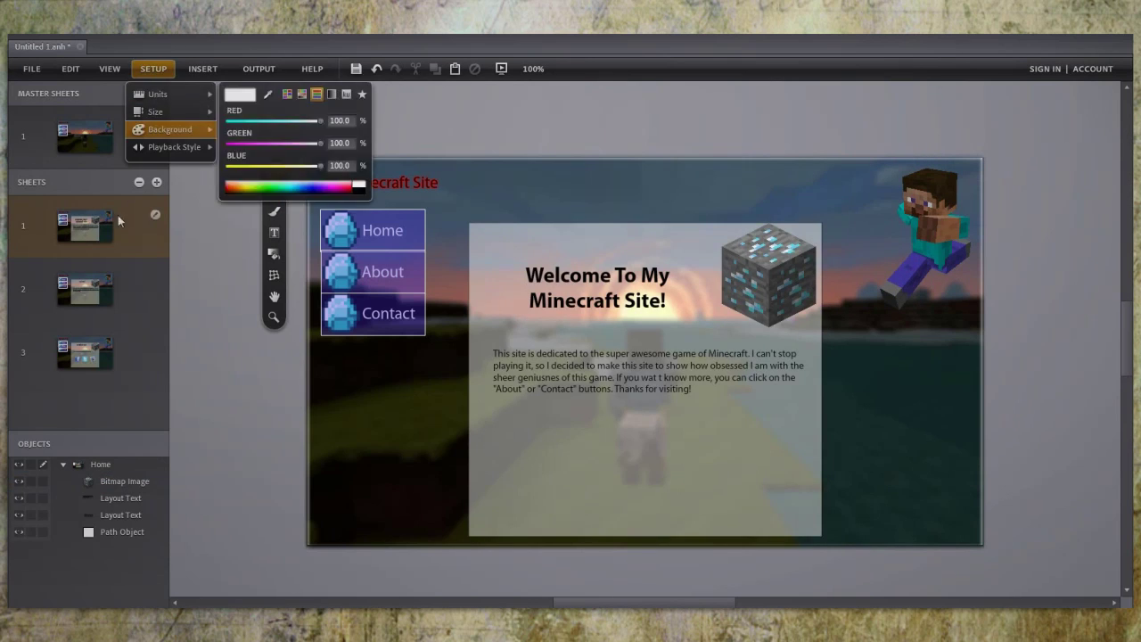
click(137, 319)
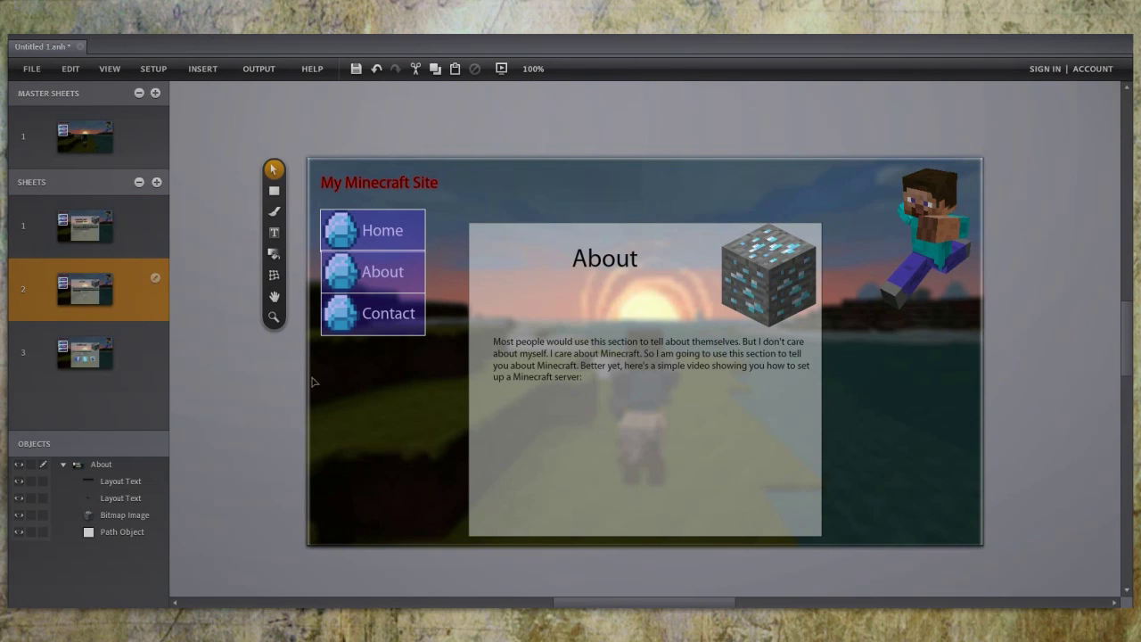
click(250, 72)
- Import 278_minecraft_1.mp4 into a clipping frame below the About text, set to Fit Width in Frame
click(197, 71)
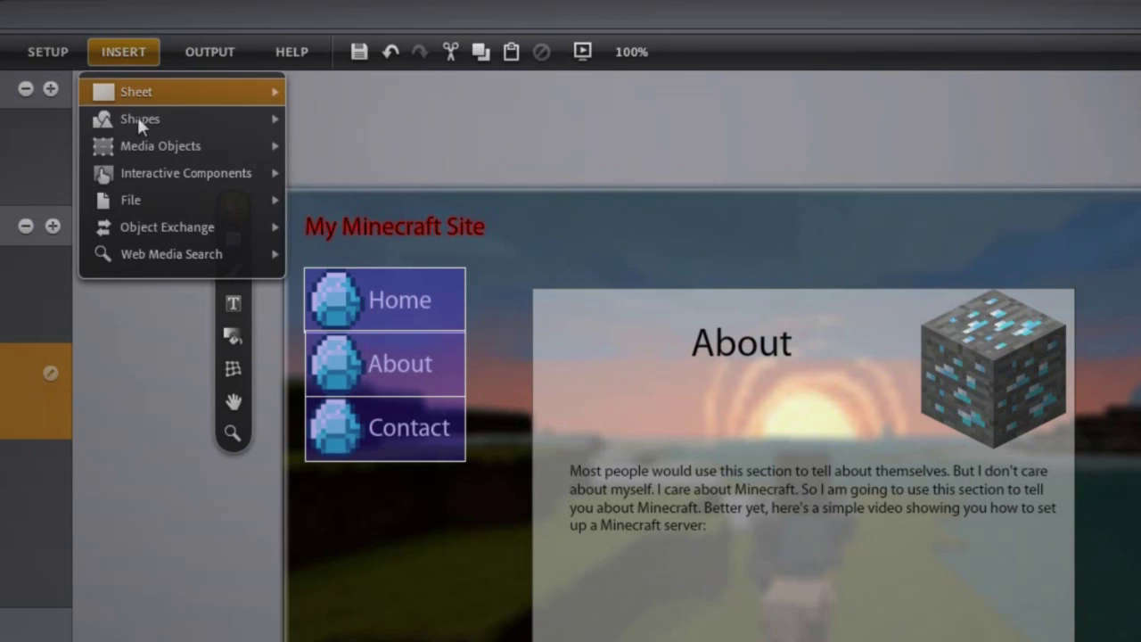
mouse_move(161, 146)
click(340, 172)
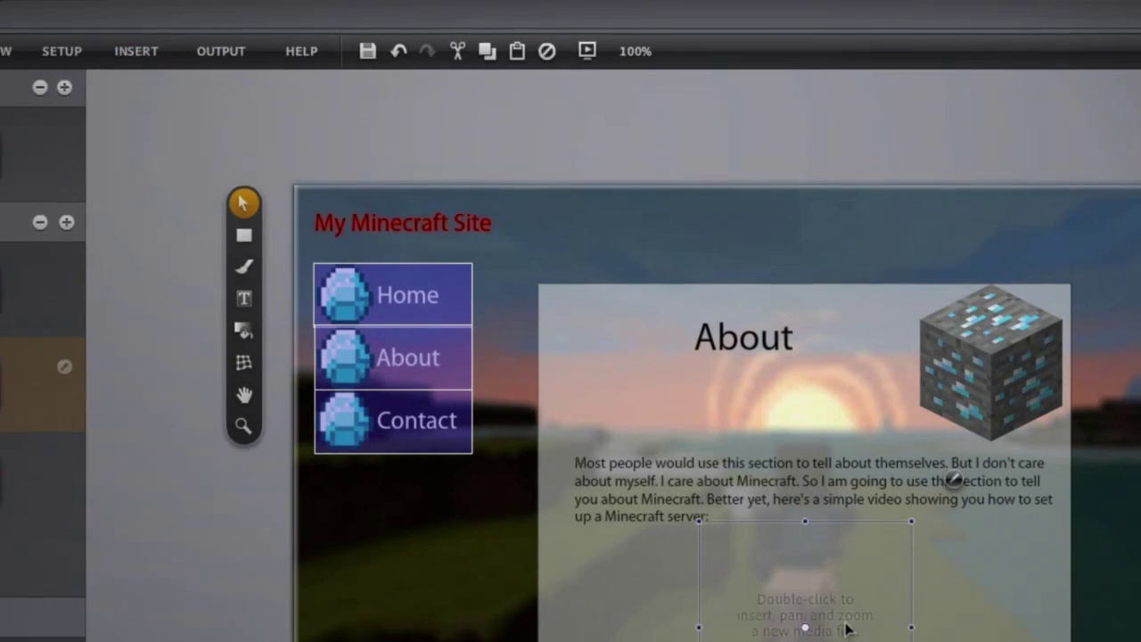
click(254, 43)
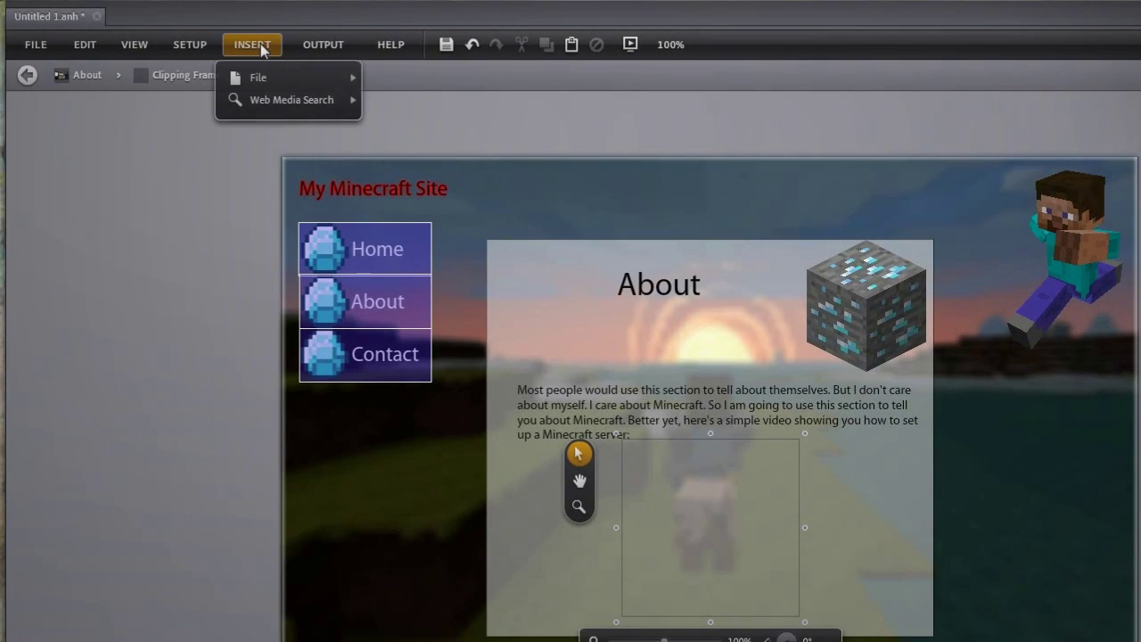
click(269, 76)
click(657, 142)
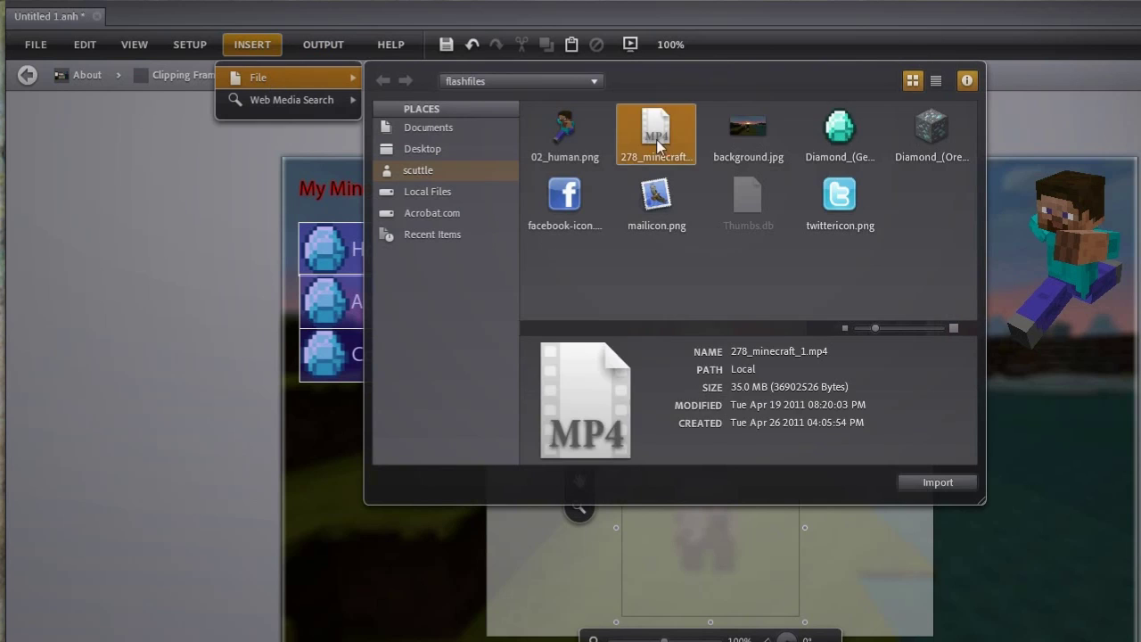
click(932, 482)
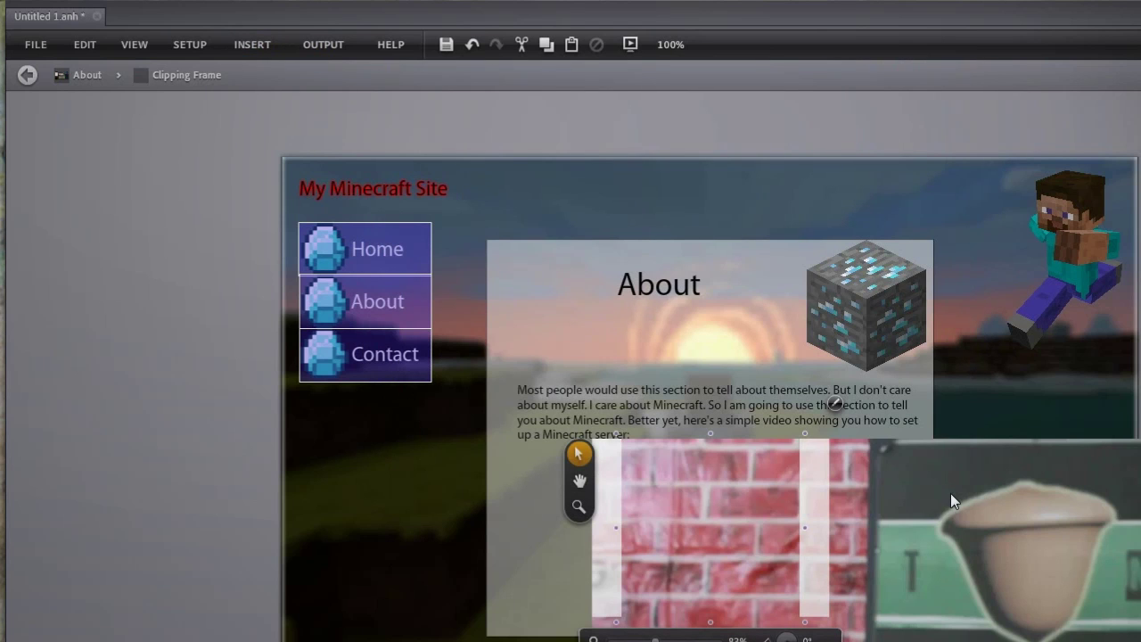
click(909, 391)
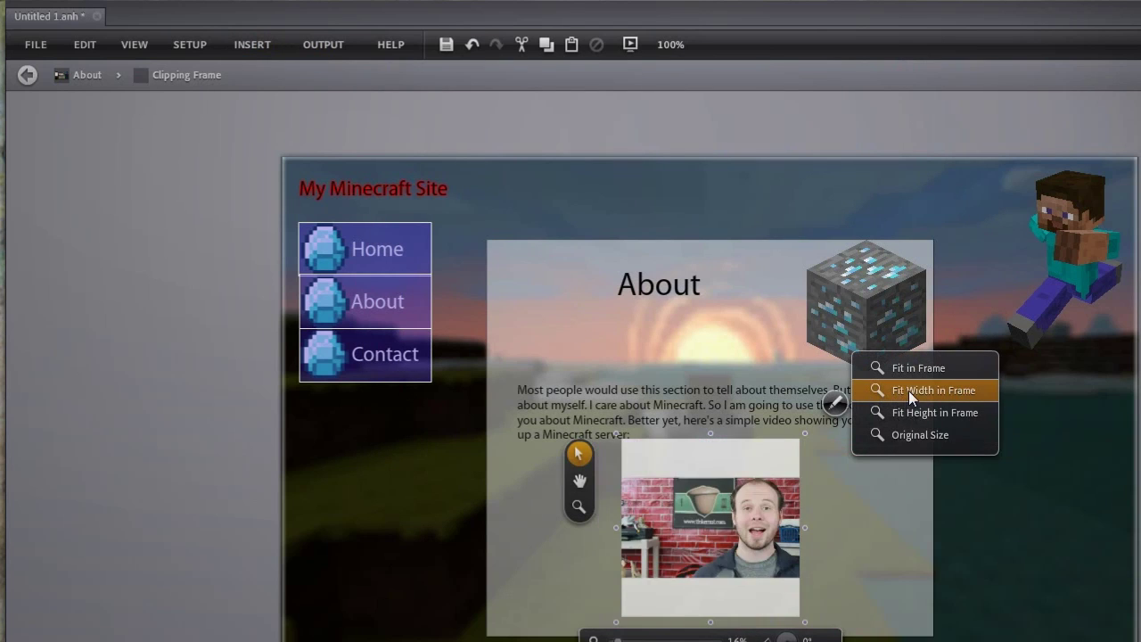
- Give the Contact sheet's Facebook icon a click Go to URL action with address 'tinkernut_blank'
click(28, 75)
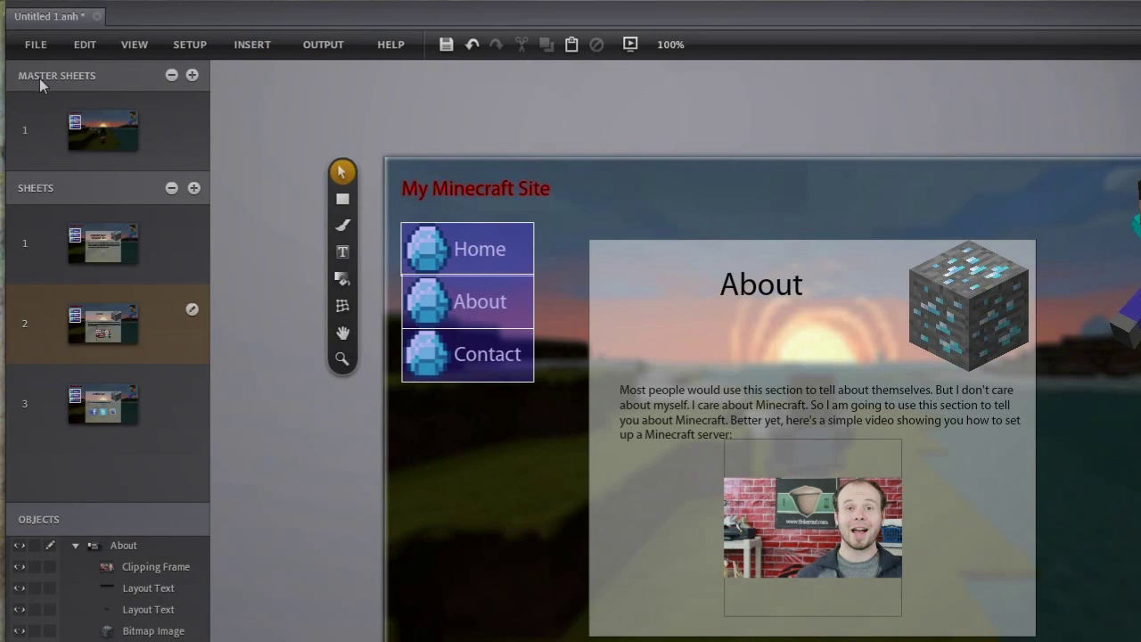
click(127, 417)
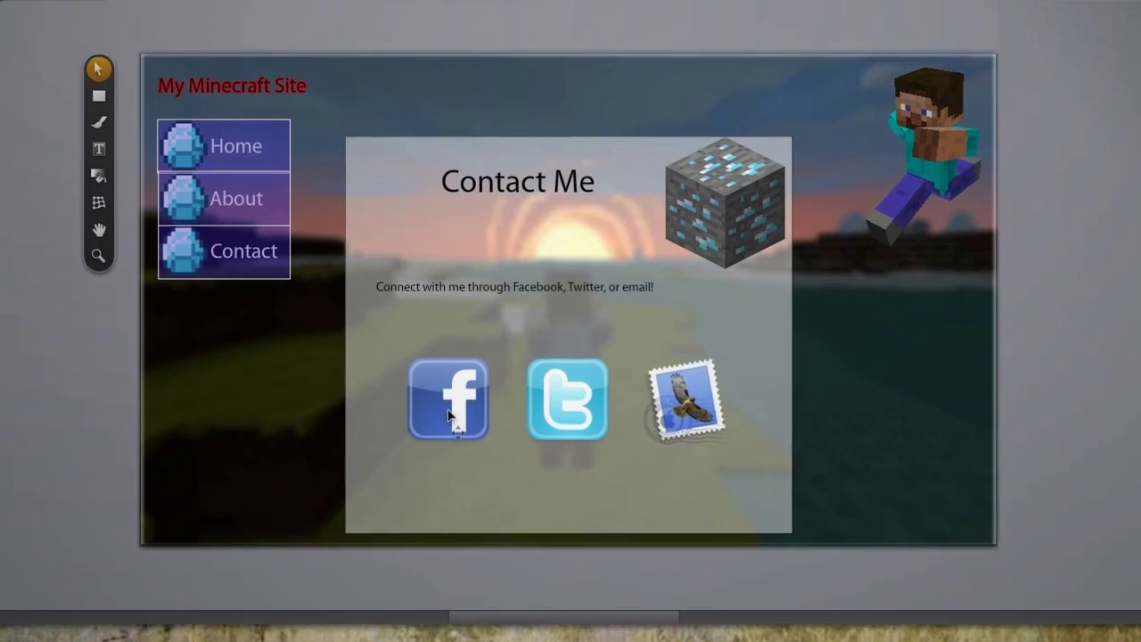
click(399, 381)
click(479, 300)
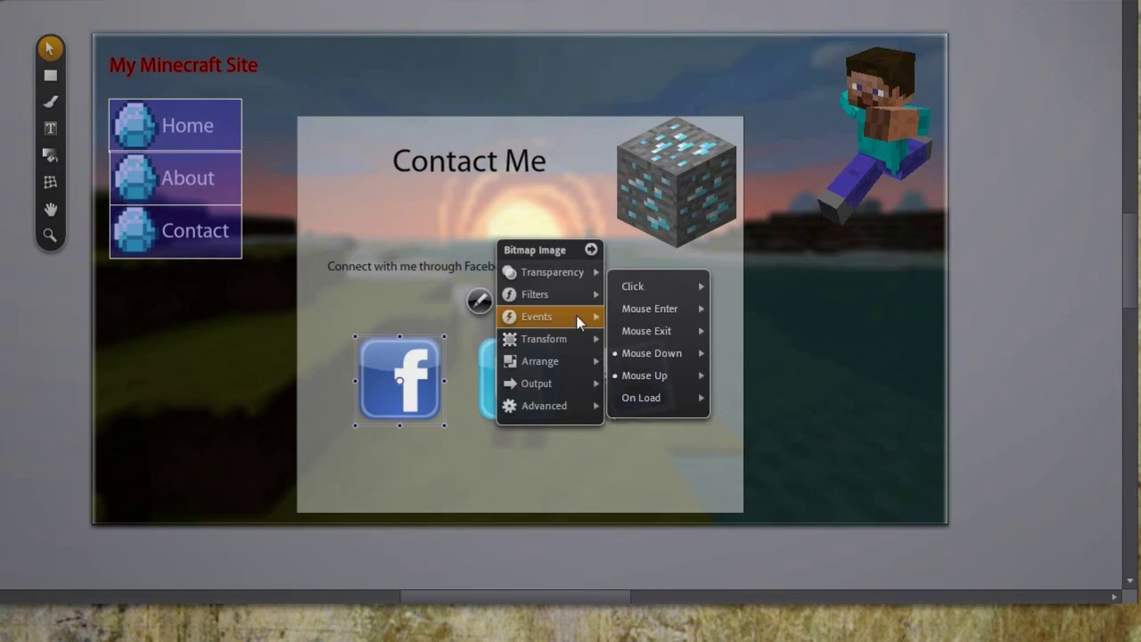
click(741, 288)
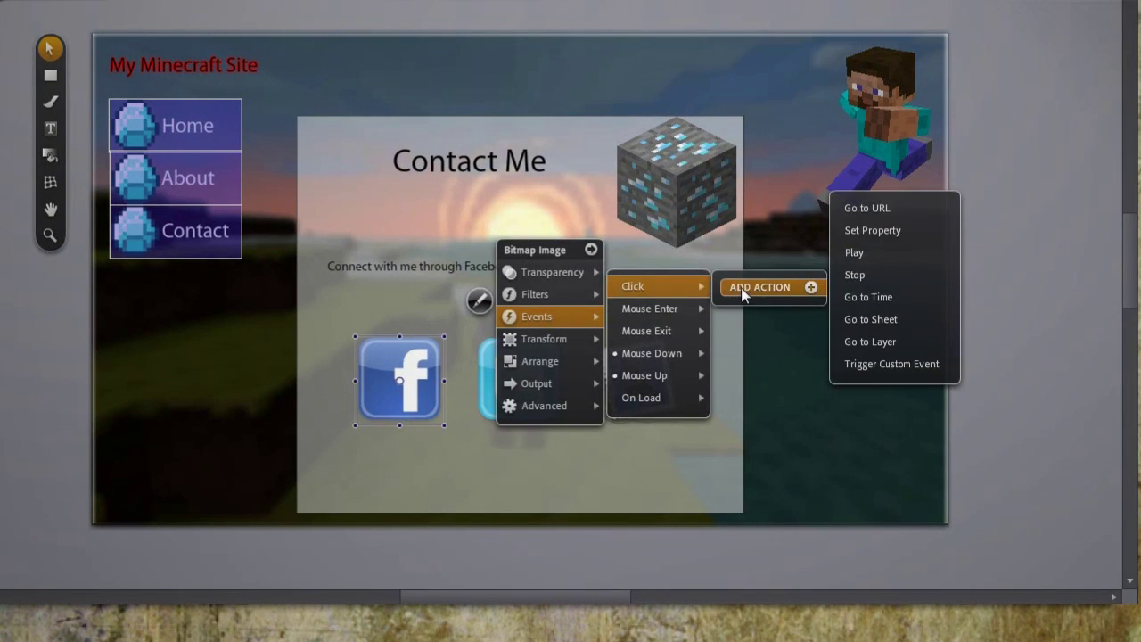
click(874, 210)
text(http://www.facebook.com/)
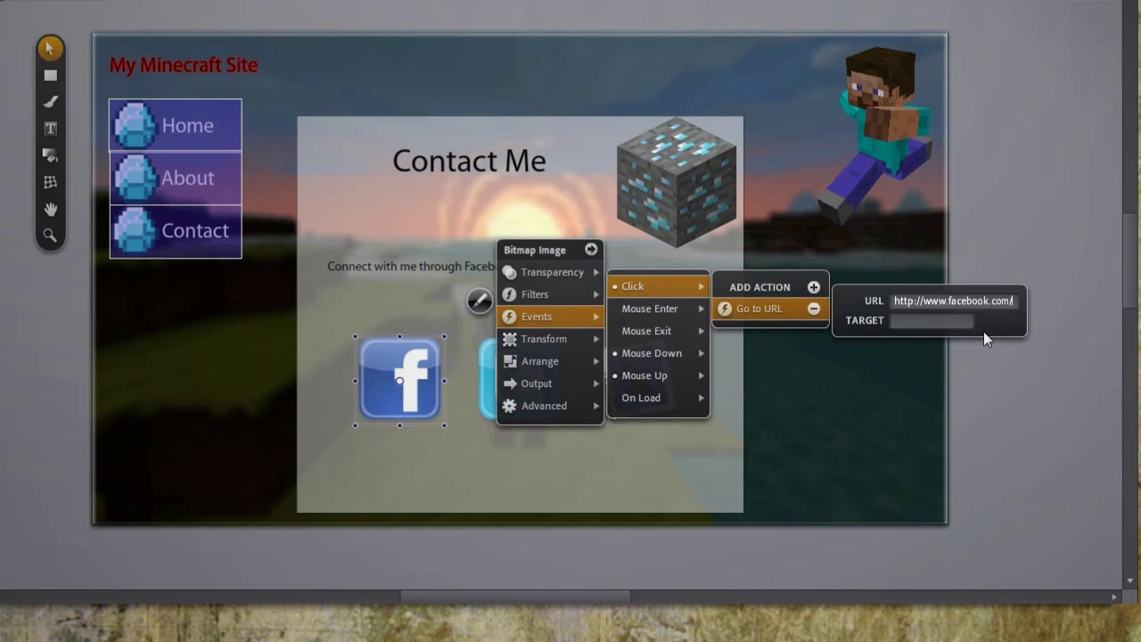
text(tinkernut)
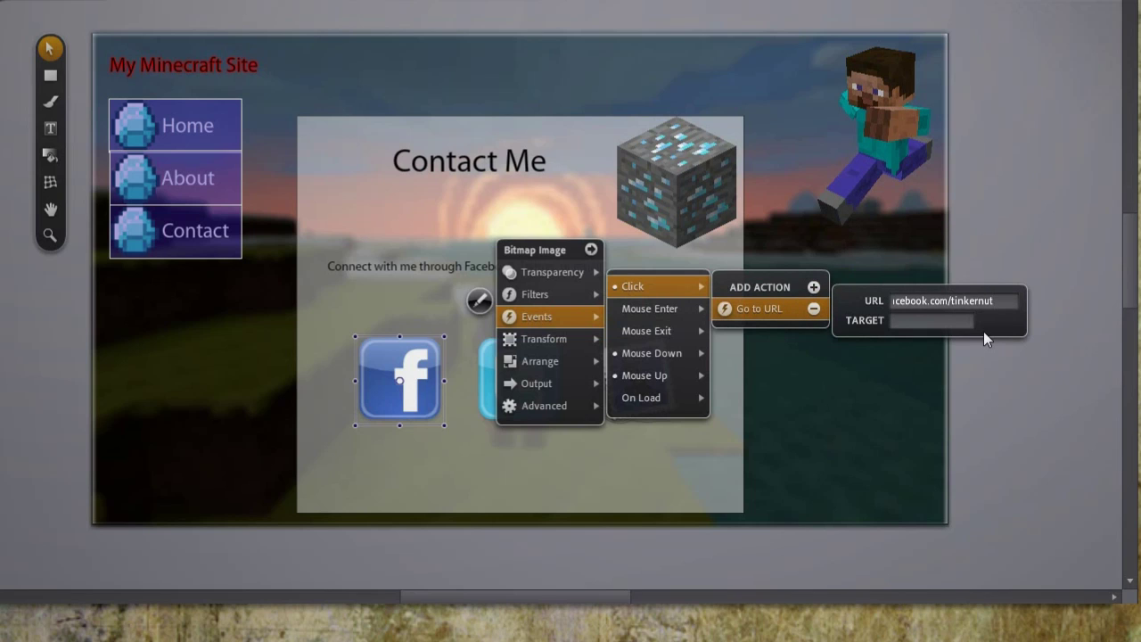
text(_blank)
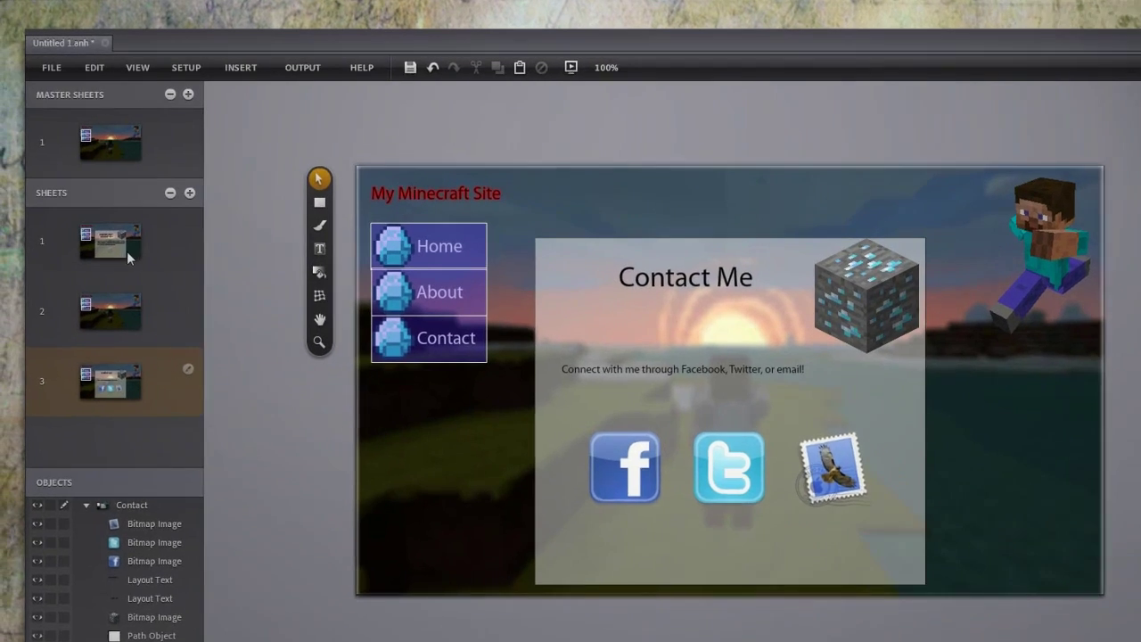
- Duplicate the master sheet by copy and paste, and rename the copy 'Master Sheet 2'
click(112, 130)
click(186, 65)
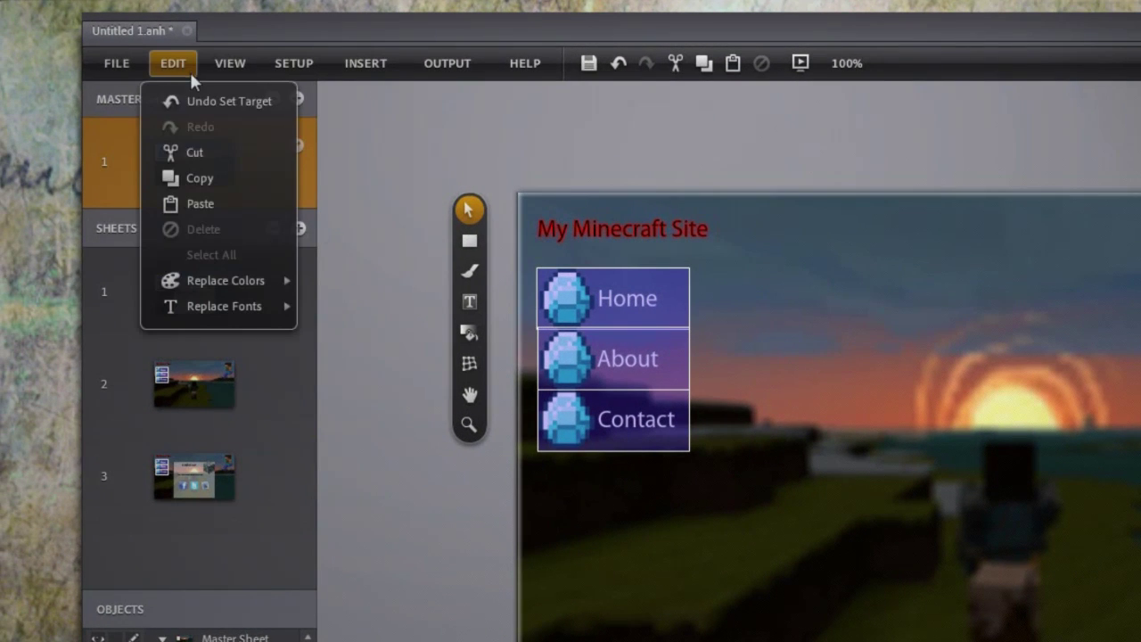
click(202, 180)
click(173, 65)
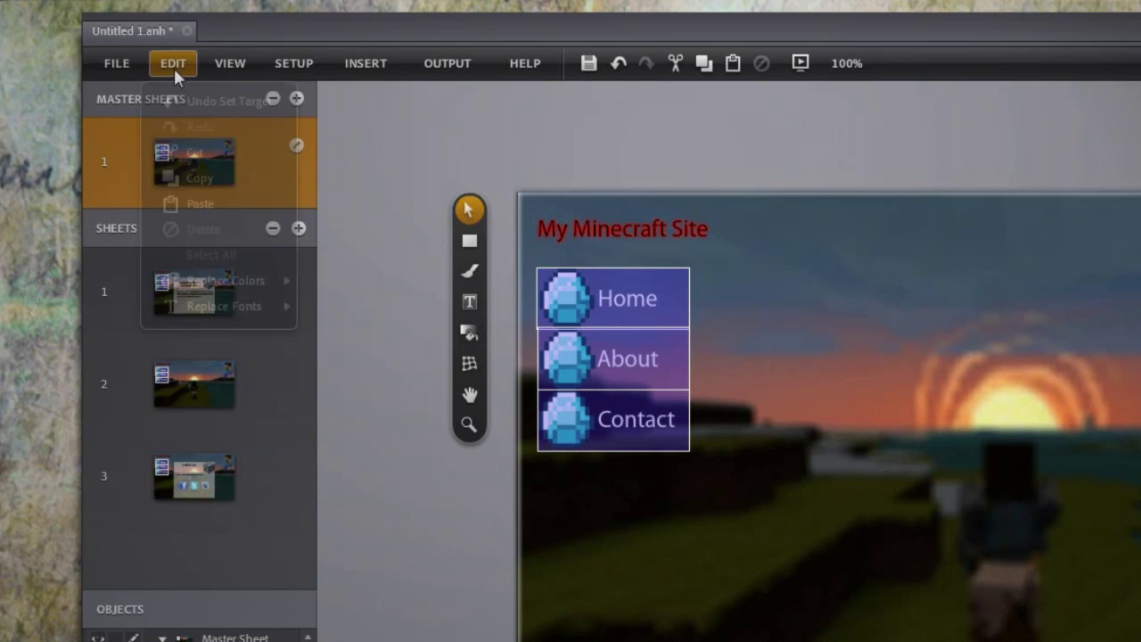
click(196, 200)
click(278, 148)
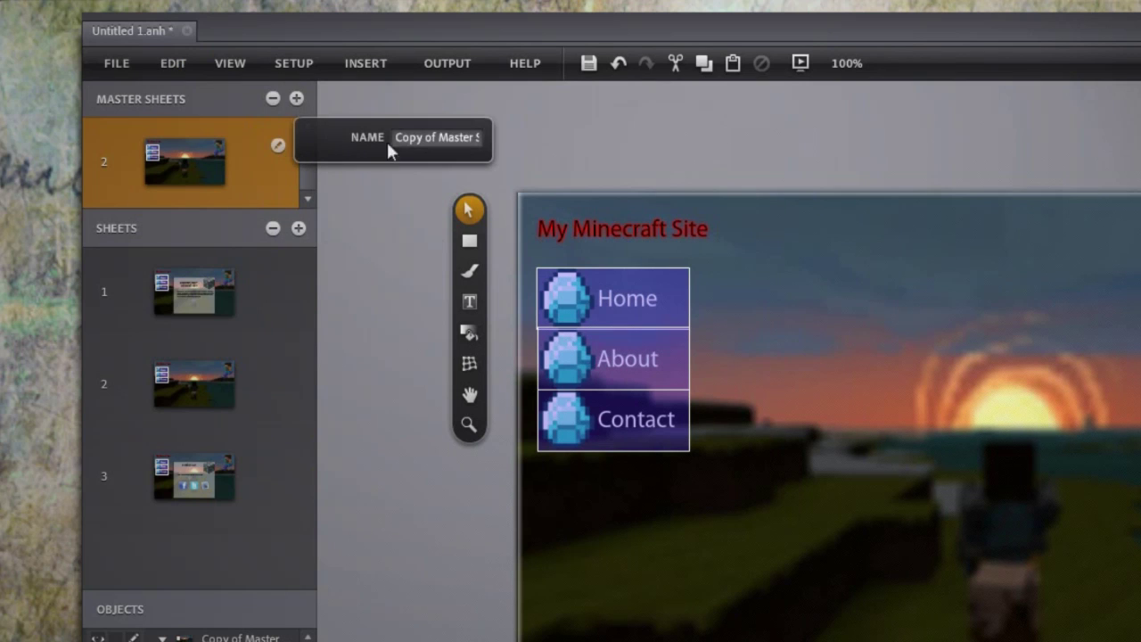
click(417, 148)
text(Master Sheet 2)
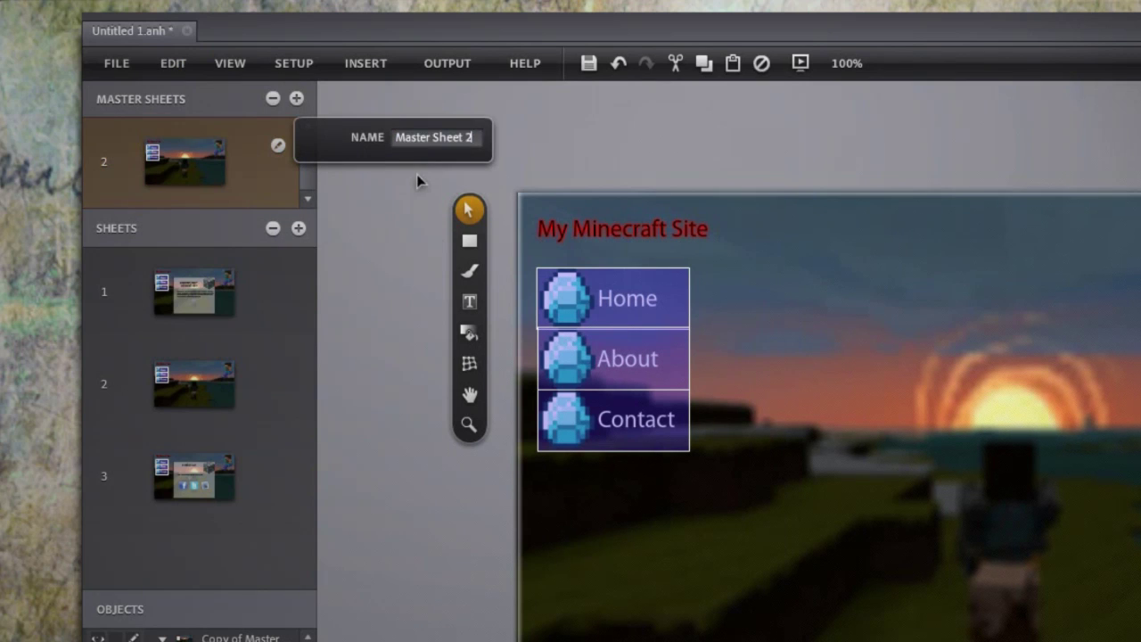
key(Return)
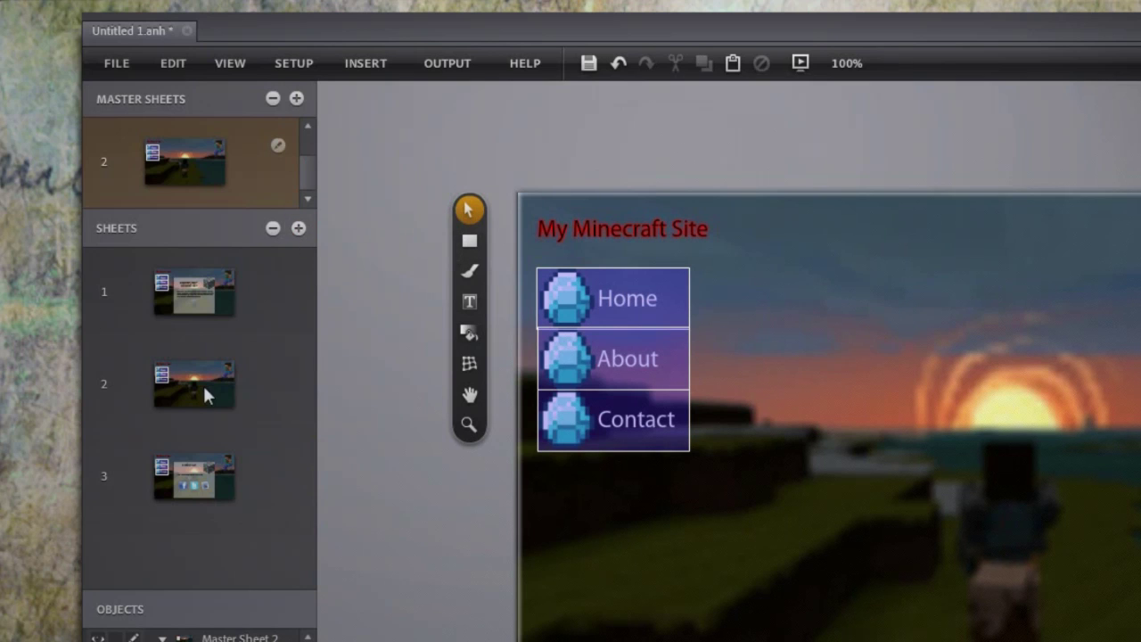
- Set Master Back to Master Sheet 2 for both the About and Contact sheets
click(204, 395)
click(296, 368)
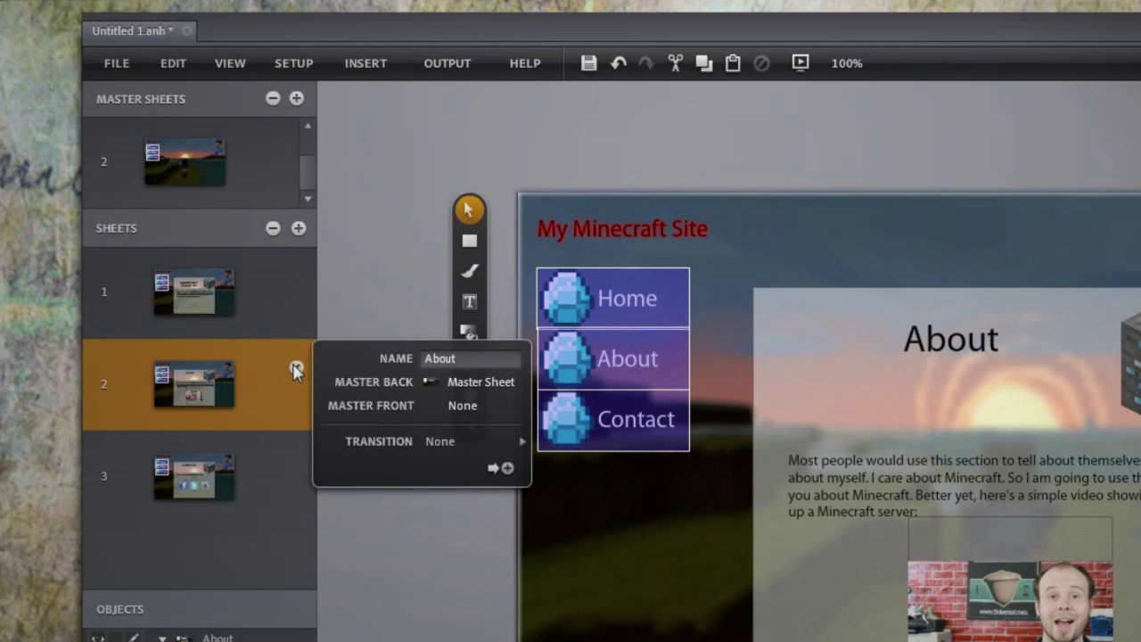
click(485, 382)
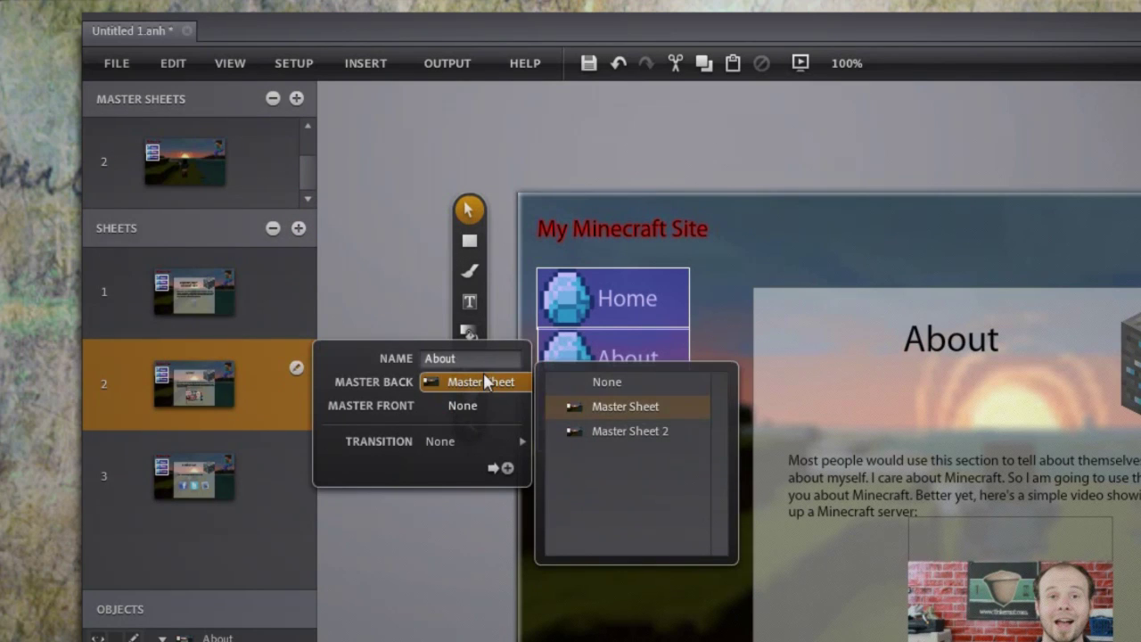
click(608, 429)
click(297, 457)
click(483, 473)
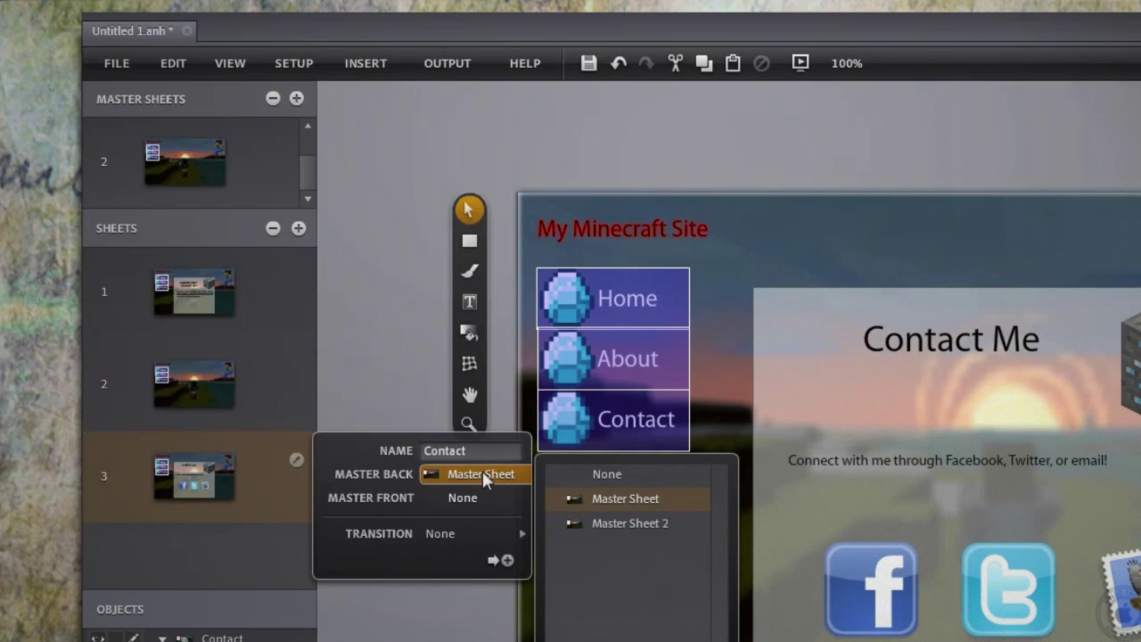
click(615, 524)
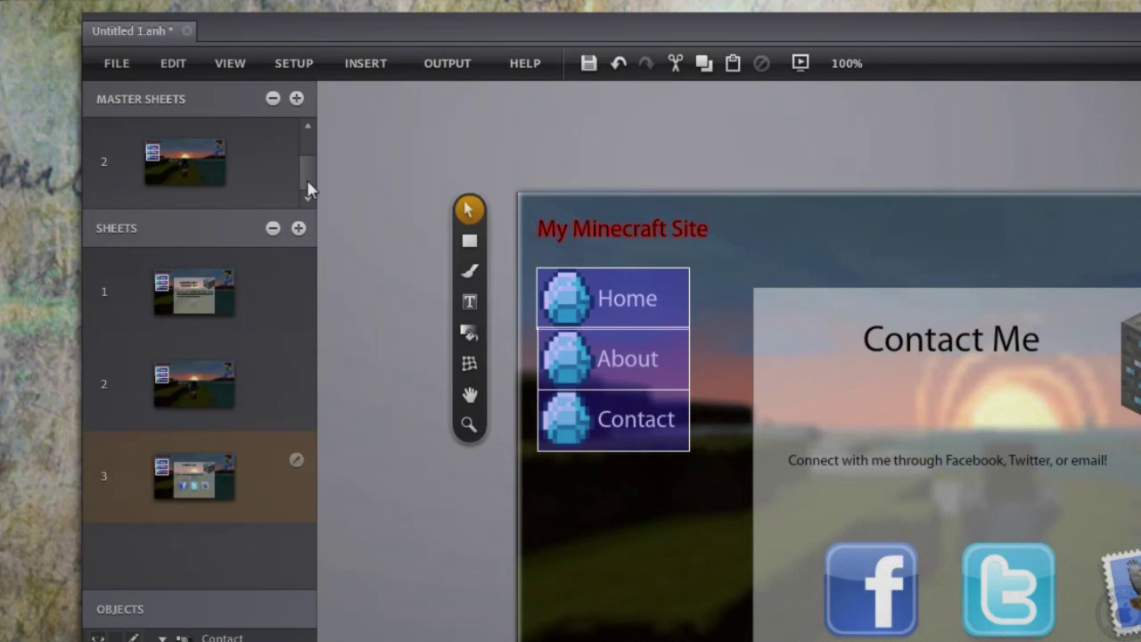
- Open master sheet 1, show the timeline, and turn on Start Animation Mode
drag(306, 179, 311, 144)
click(175, 159)
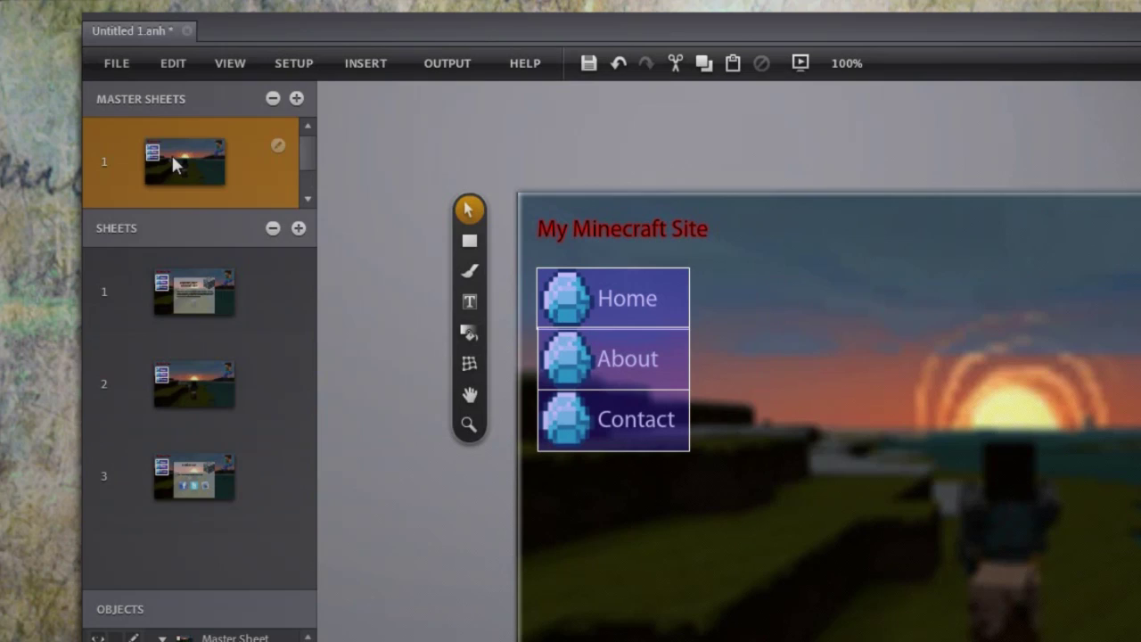
click(231, 64)
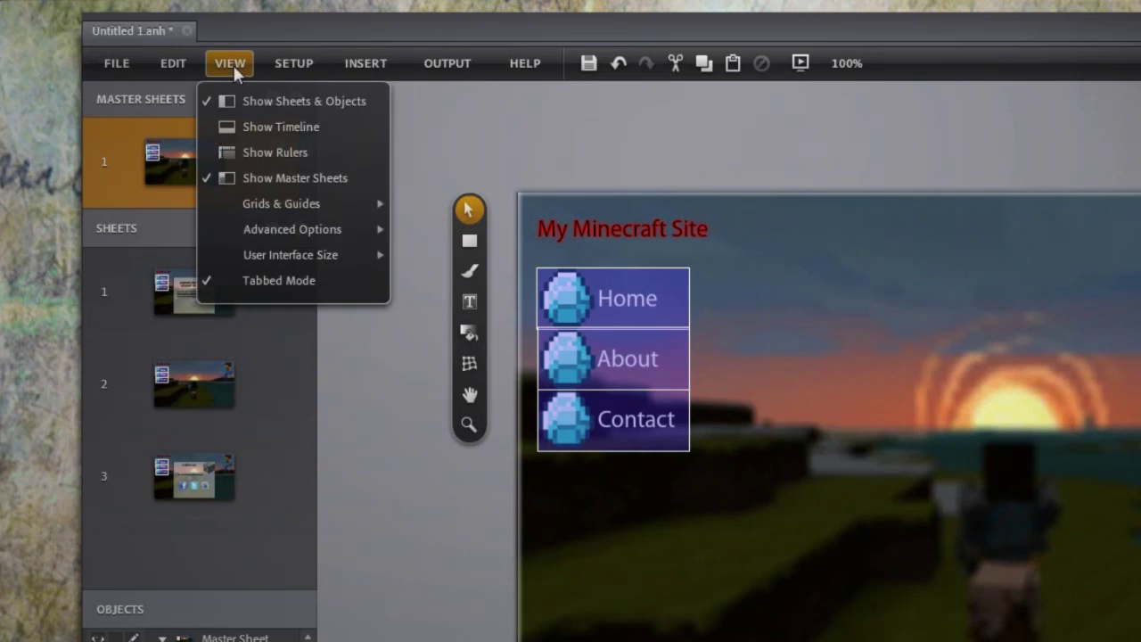
click(249, 126)
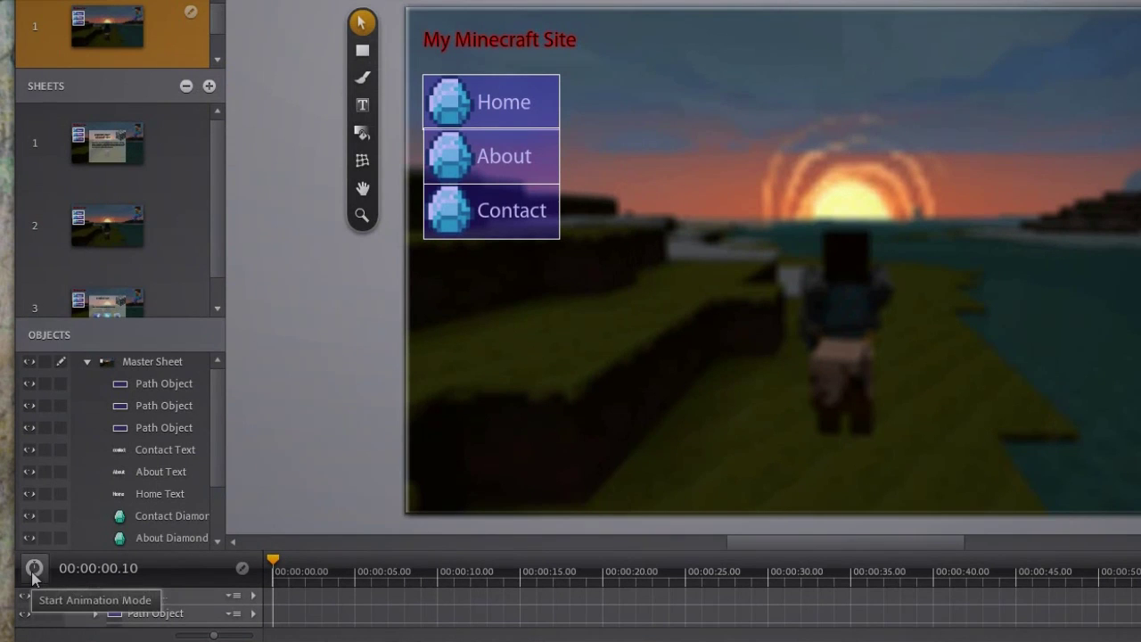
click(33, 571)
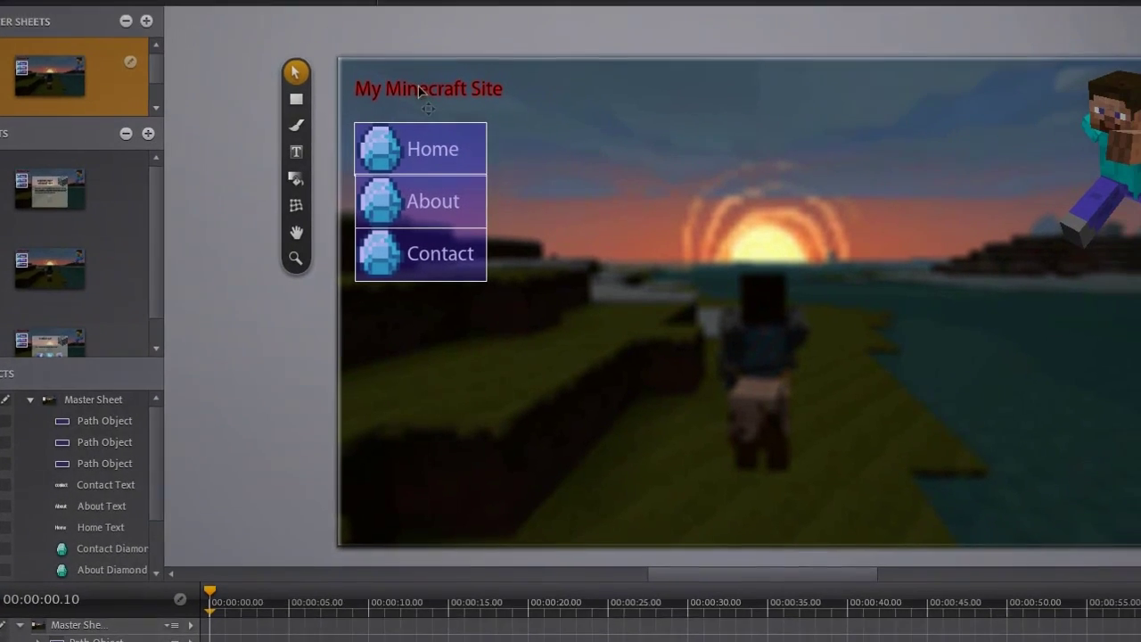
- Set the My Minecraft Site title and all button objects to 0 opacity
click(418, 85)
click(489, 73)
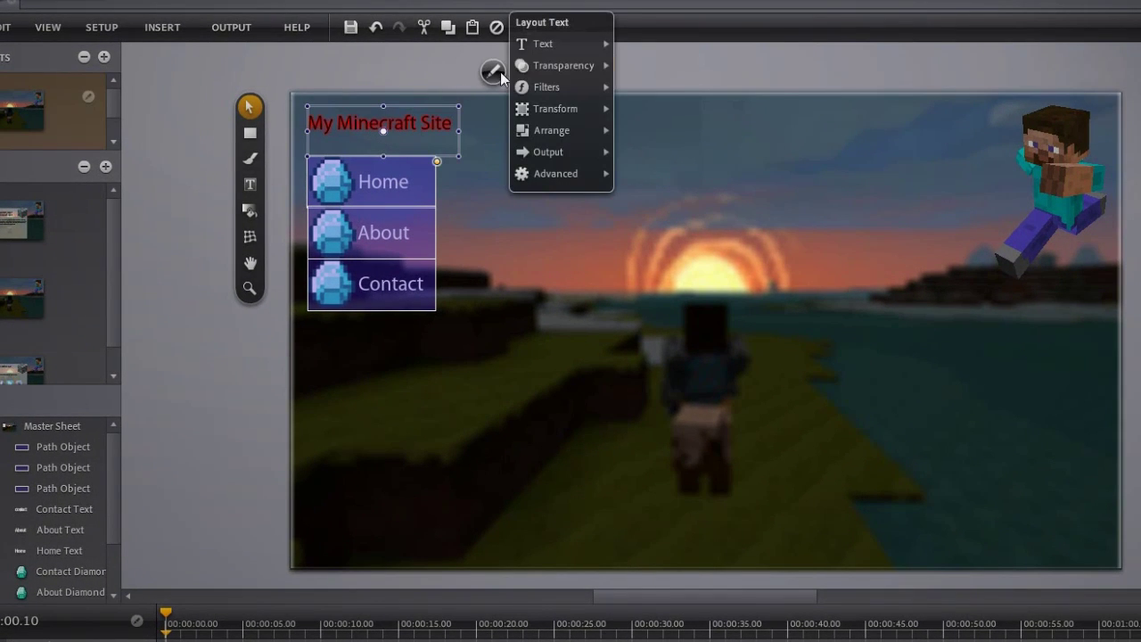
text(0)
click(344, 71)
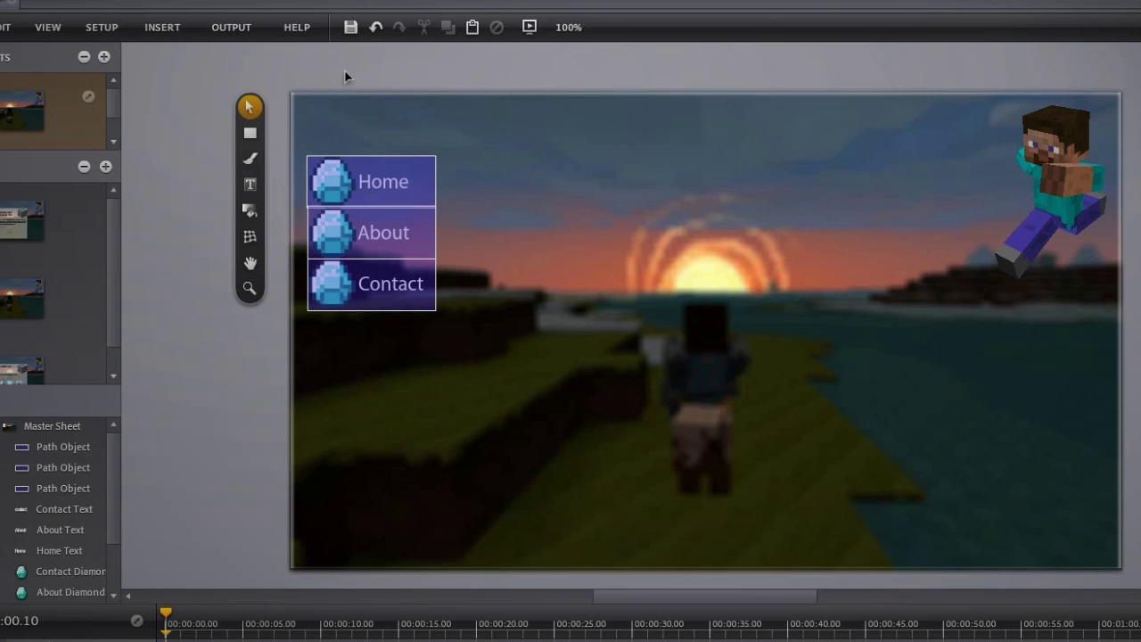
click(60, 447)
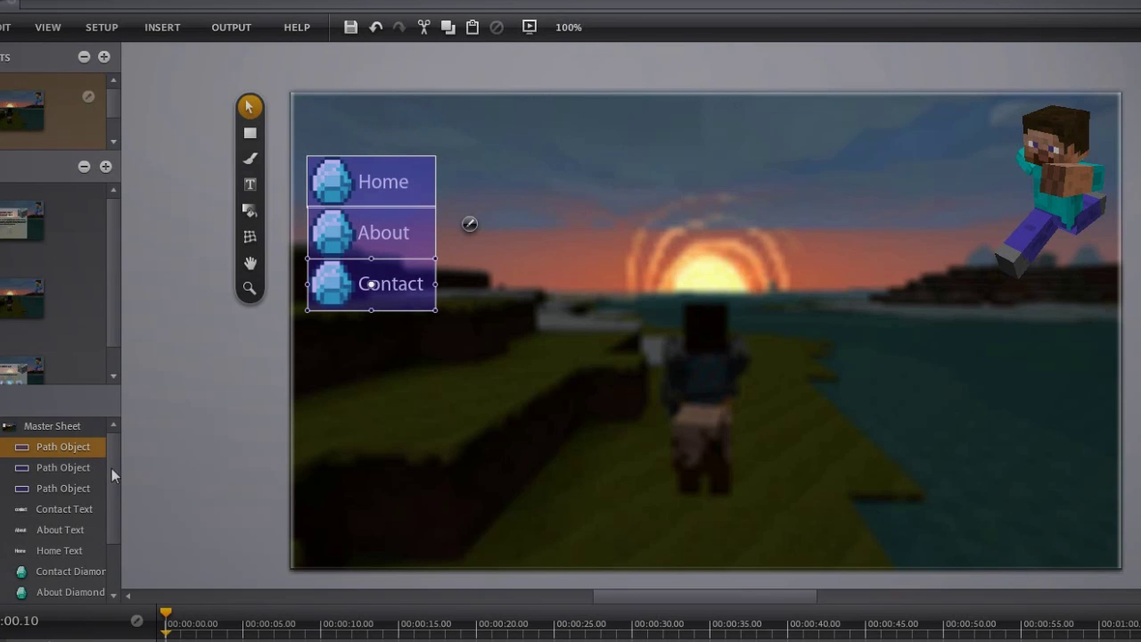
scroll(109, 499, down, 2)
scroll(108, 517, down, 2)
shift+click(105, 528)
click(472, 118)
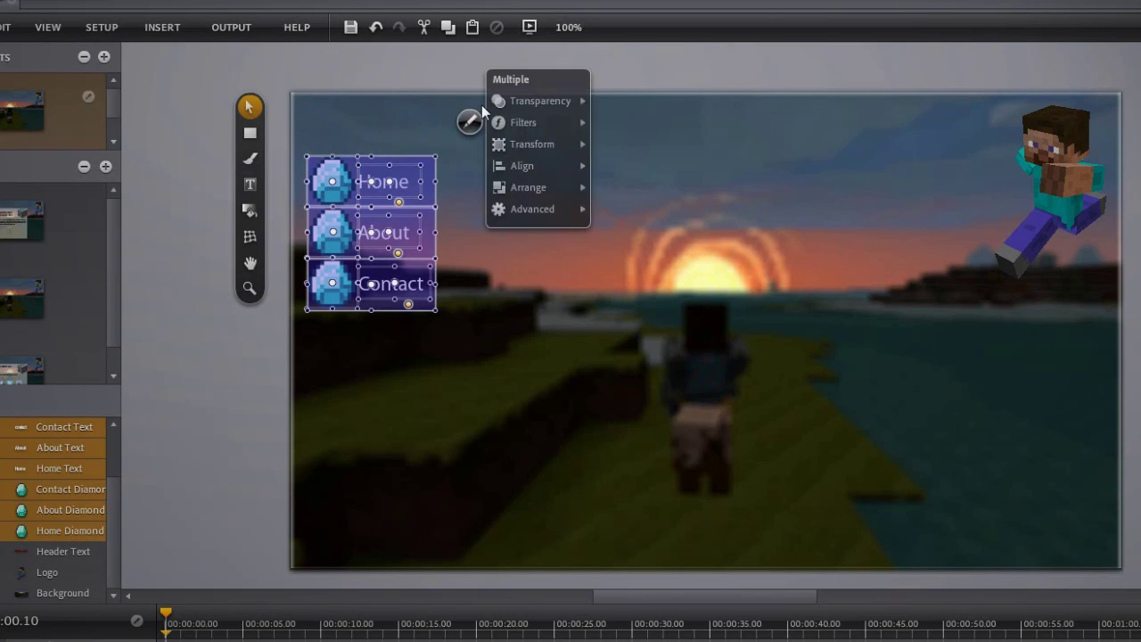
text(0)
key(Return)
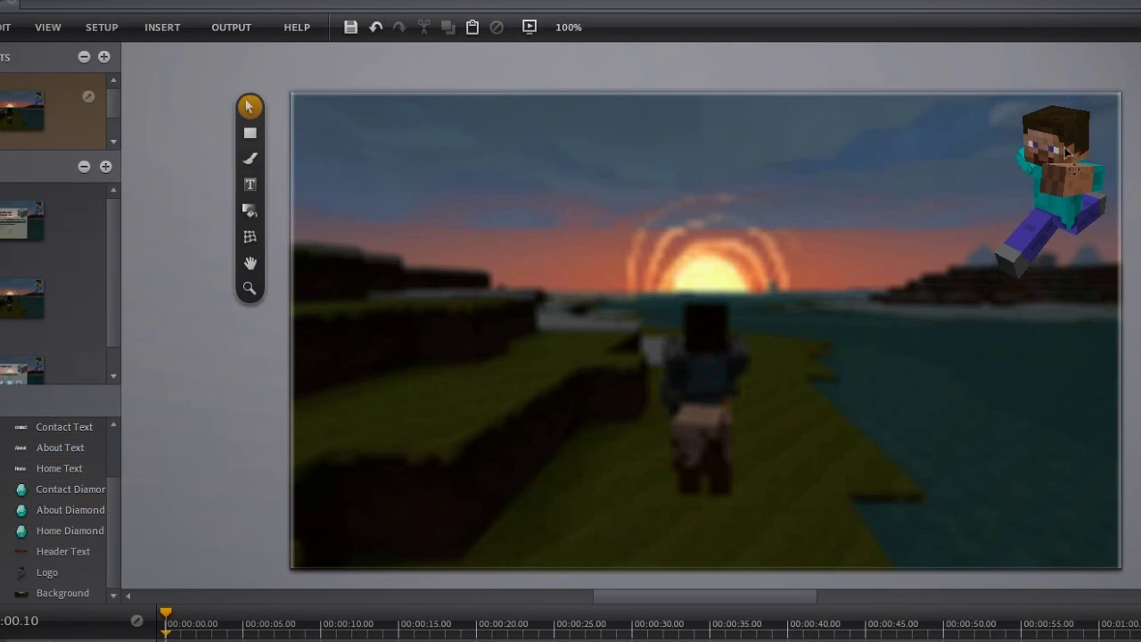
- Move the Minecraft character past the page's right edge and rewind the timeline
click(1066, 170)
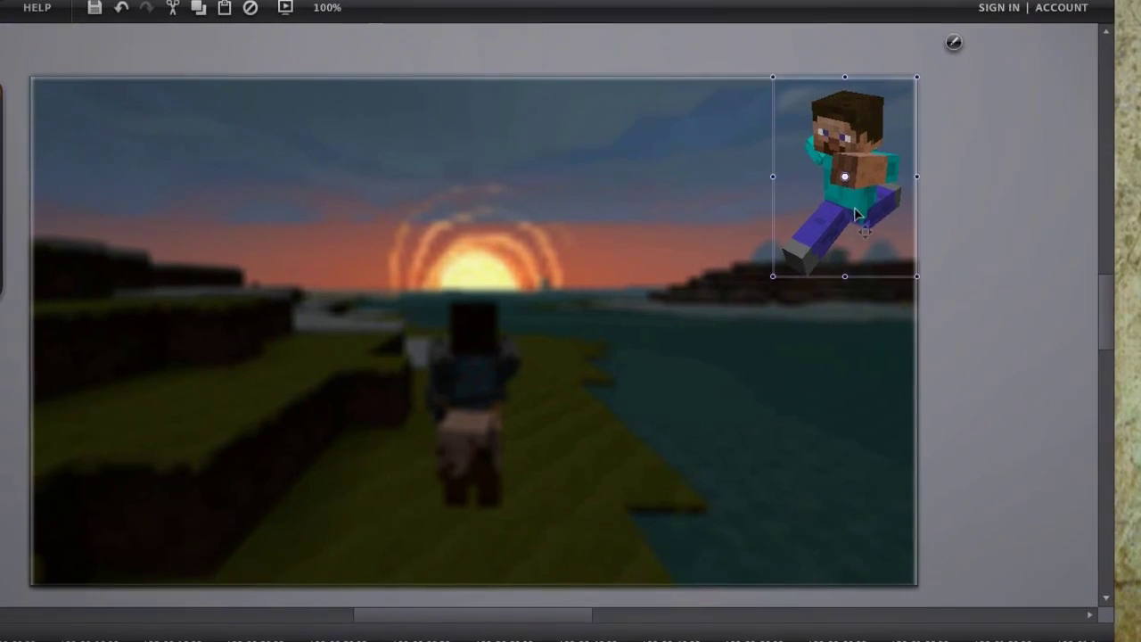
drag(856, 214, 1034, 187)
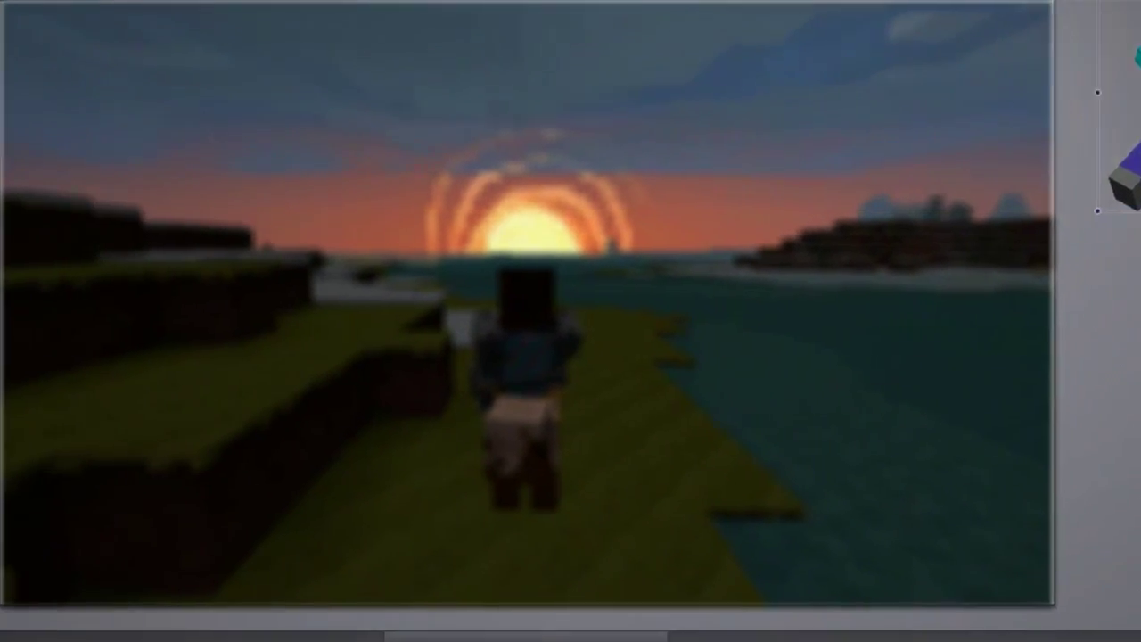
drag(335, 456, 328, 456)
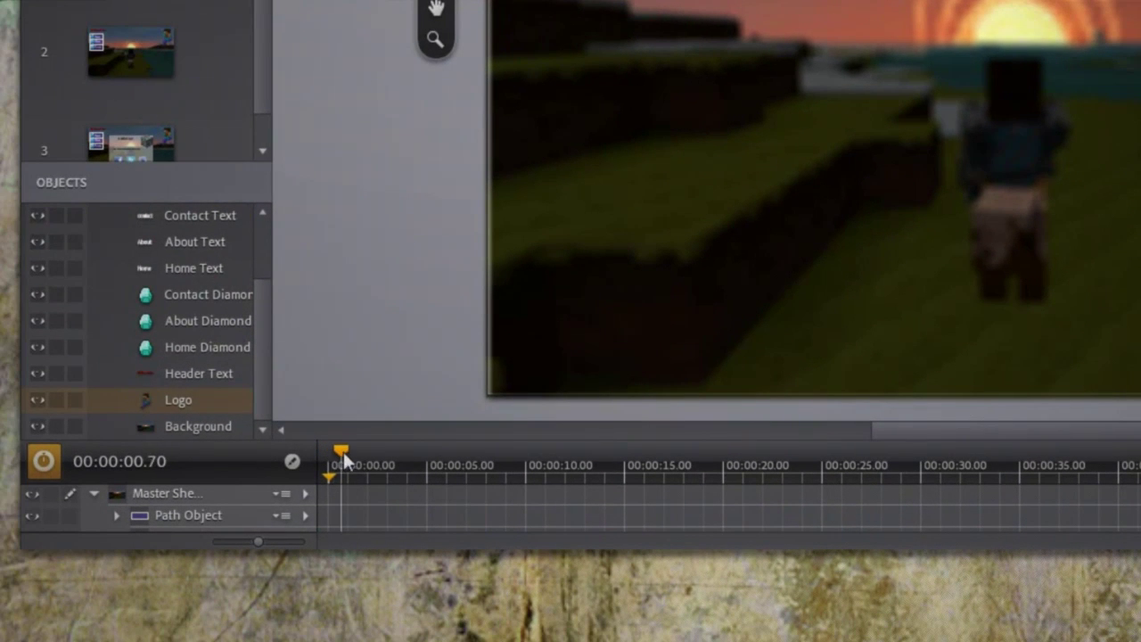
- At 3 seconds, restore title and buttons to 100 opacity and return the character to top-right
drag(372, 454, 387, 454)
click(214, 373)
drag(261, 351, 259, 284)
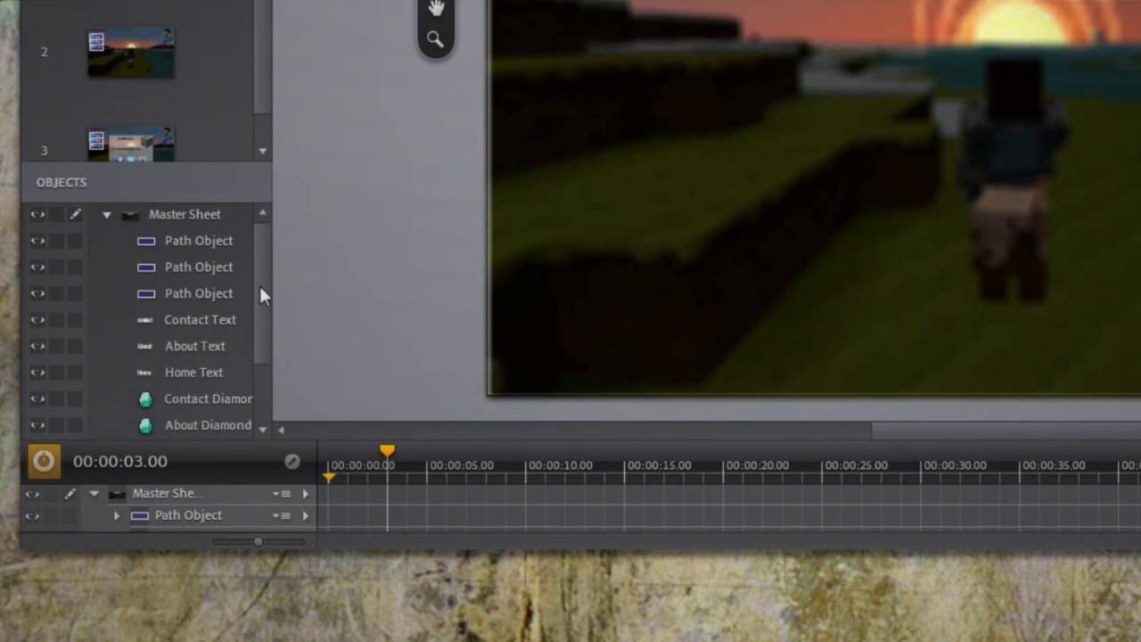
shift+click(206, 242)
click(474, 104)
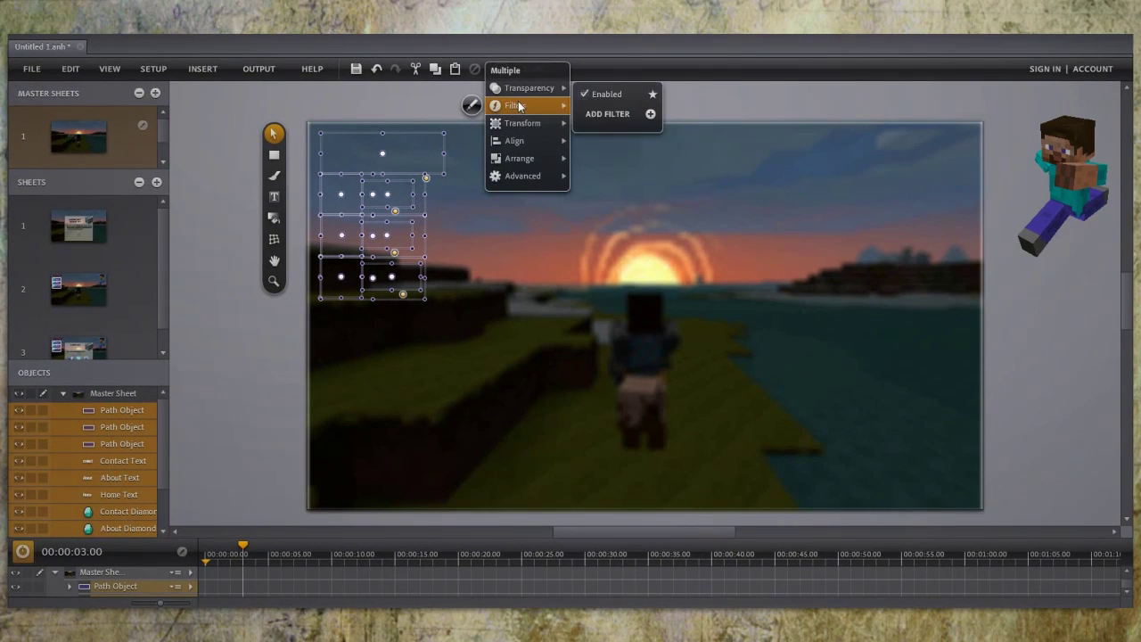
double_click(649, 73)
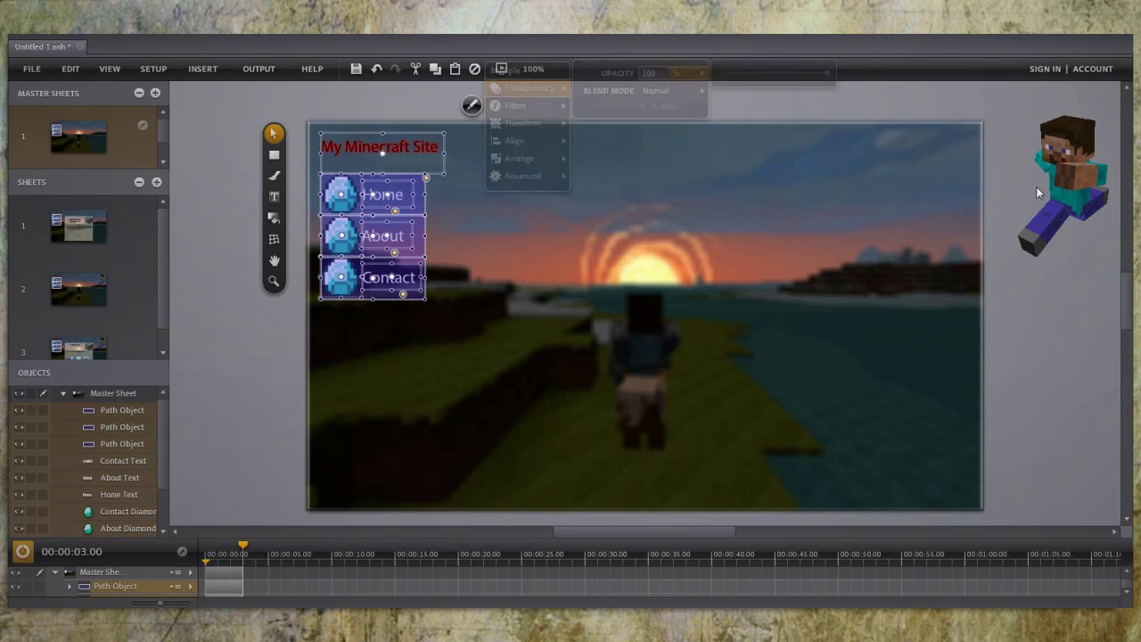
drag(1036, 186, 905, 211)
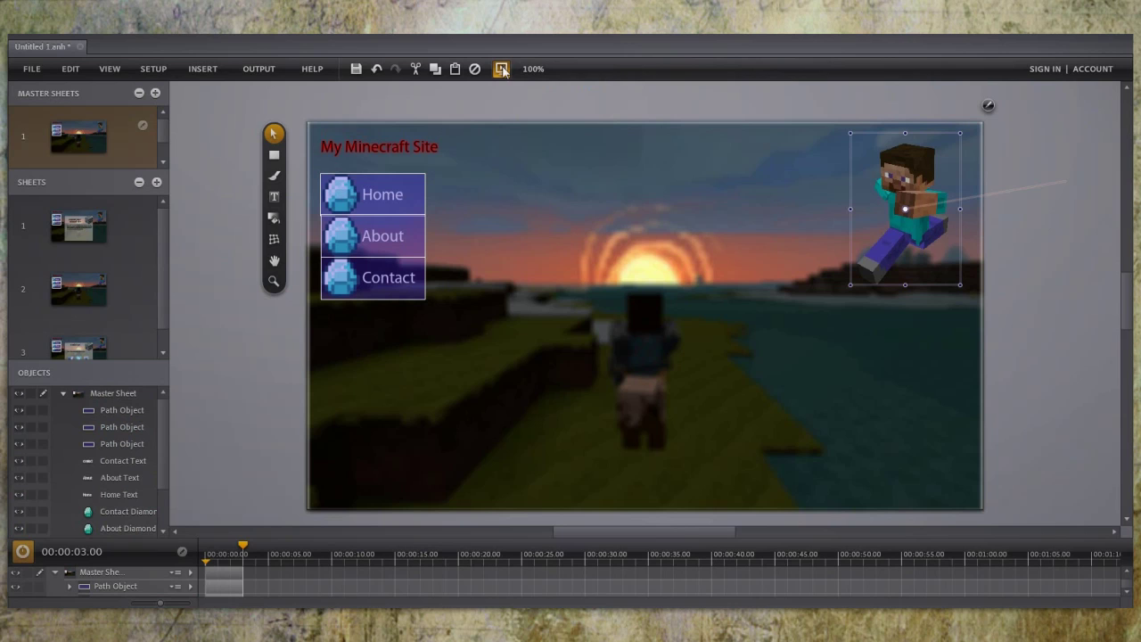
- Preview the intro animation with F5, then close it and check the fade midway on the timeline
key(F5)
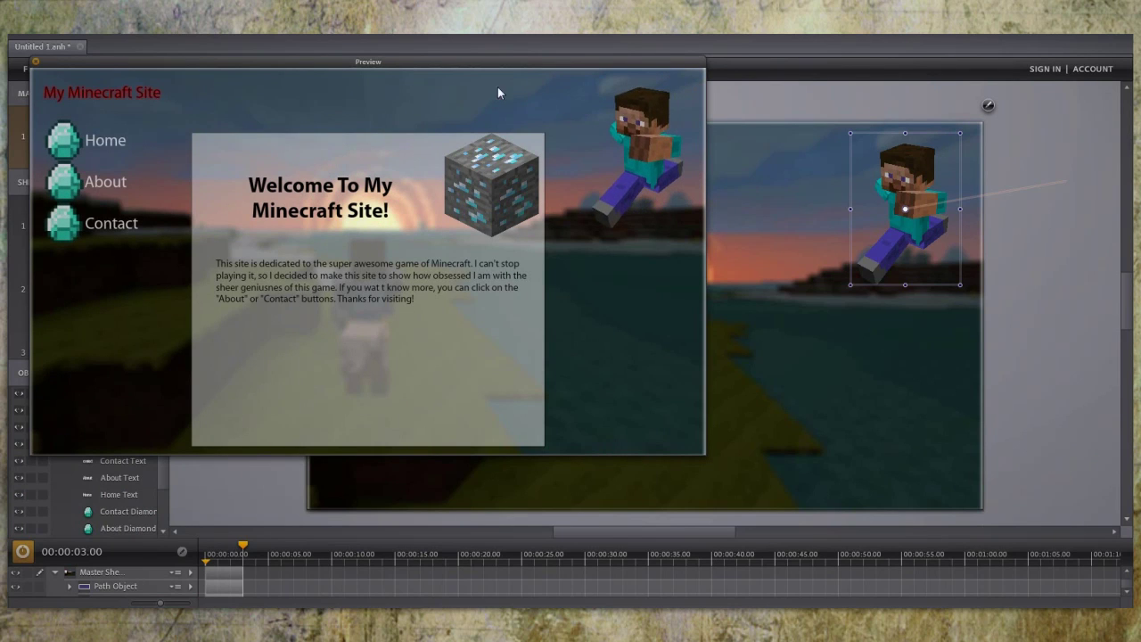
click(36, 65)
click(84, 234)
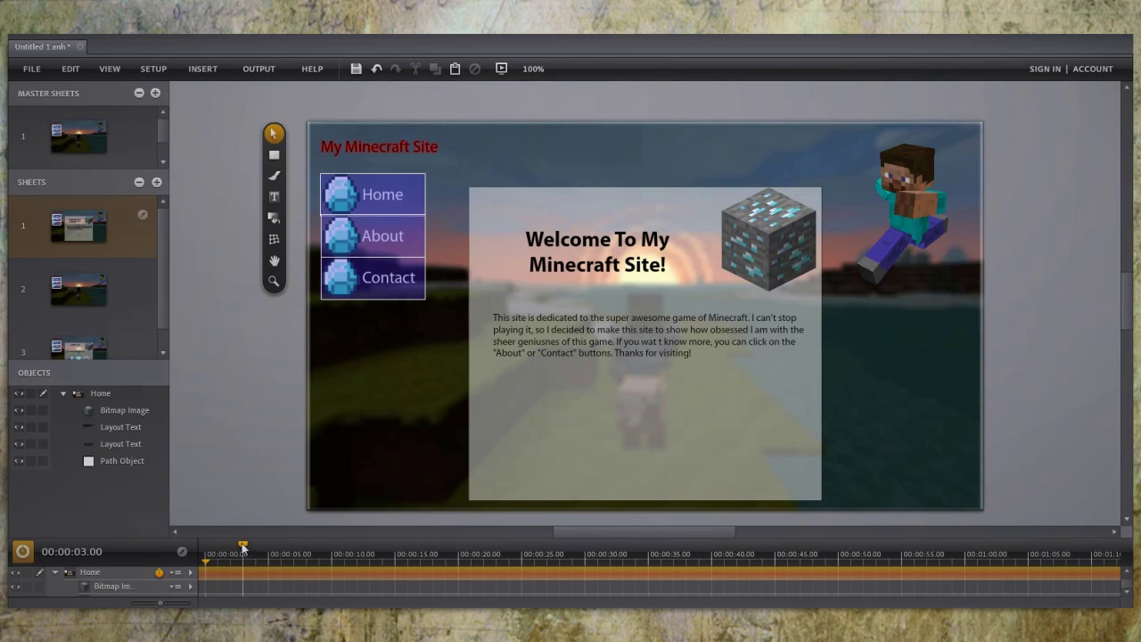
drag(243, 546, 216, 549)
click(78, 136)
click(31, 69)
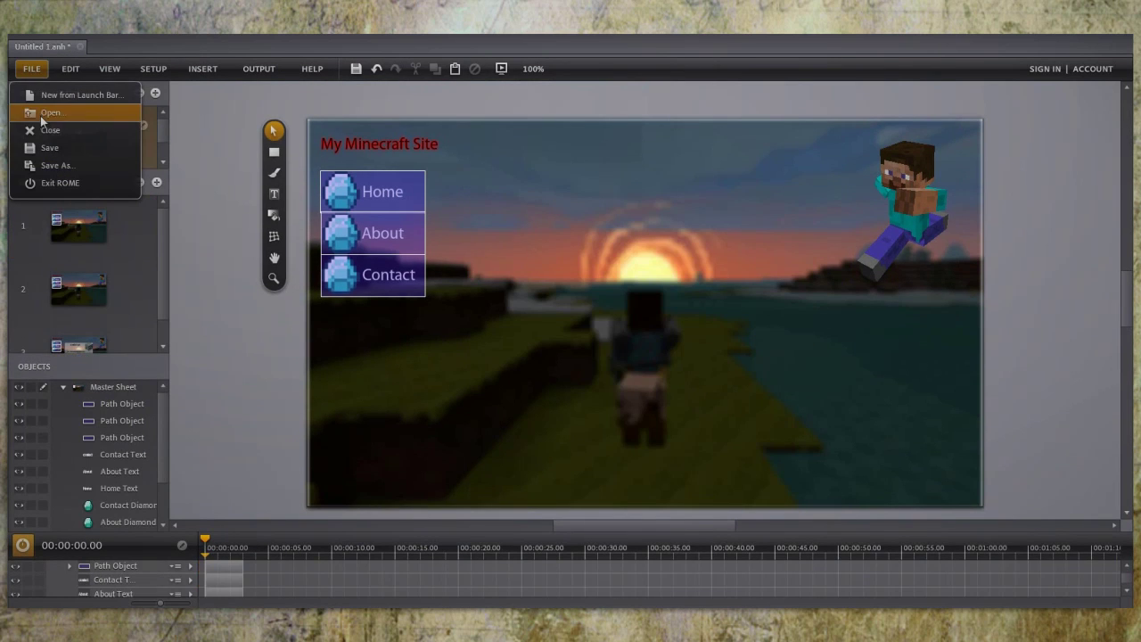
- Save as mywebsite and set ROME Website output to site name mysite with a black background
click(45, 148)
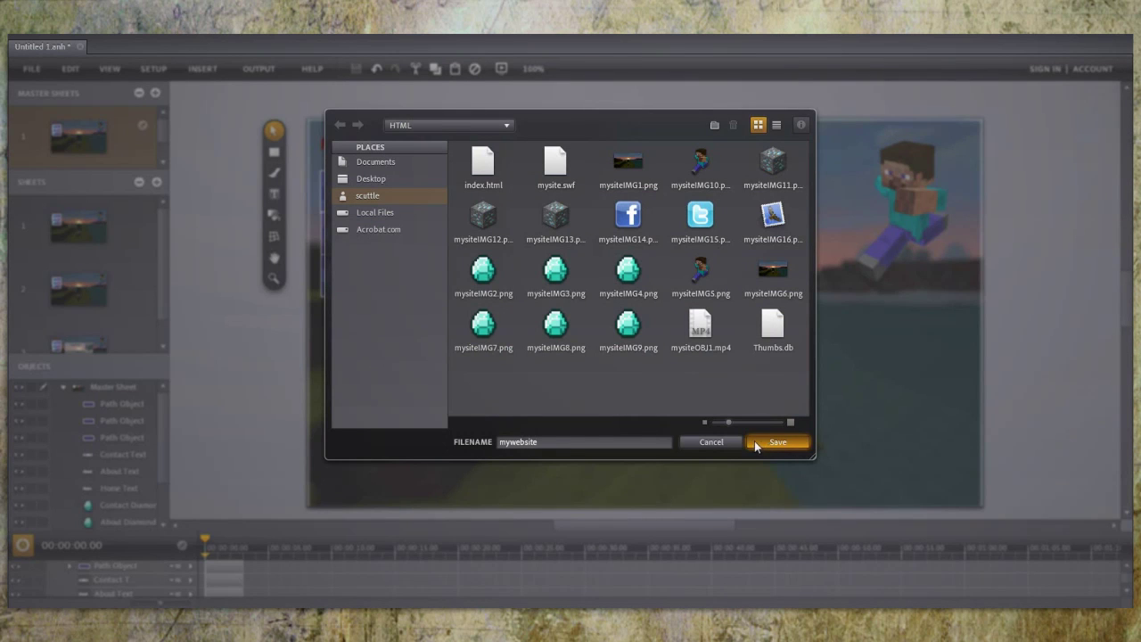
click(746, 441)
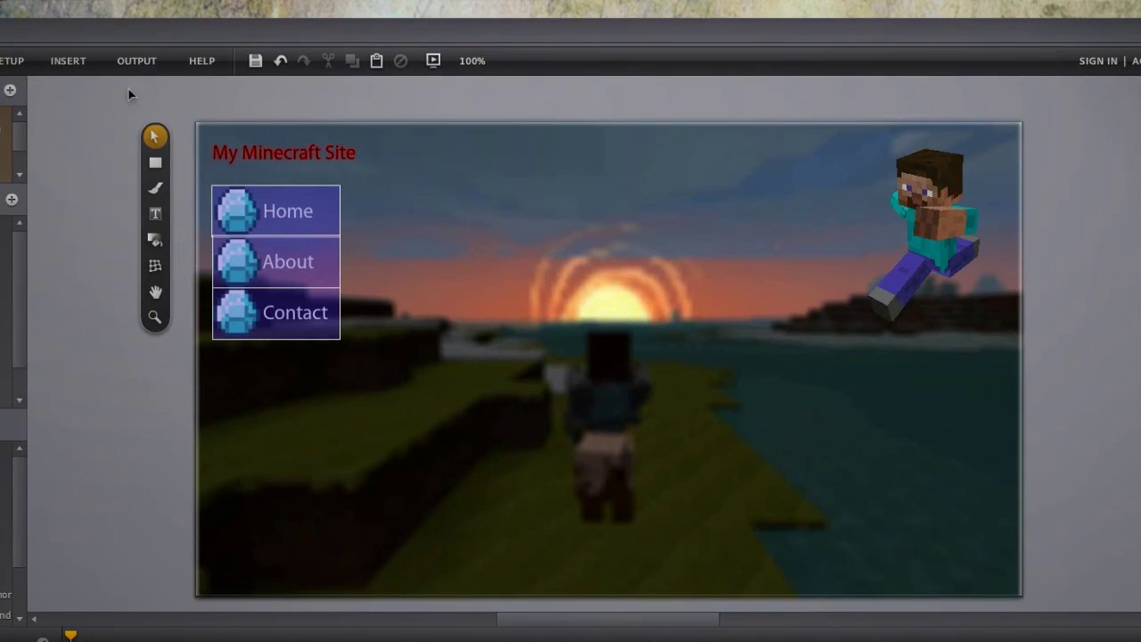
click(142, 61)
click(157, 134)
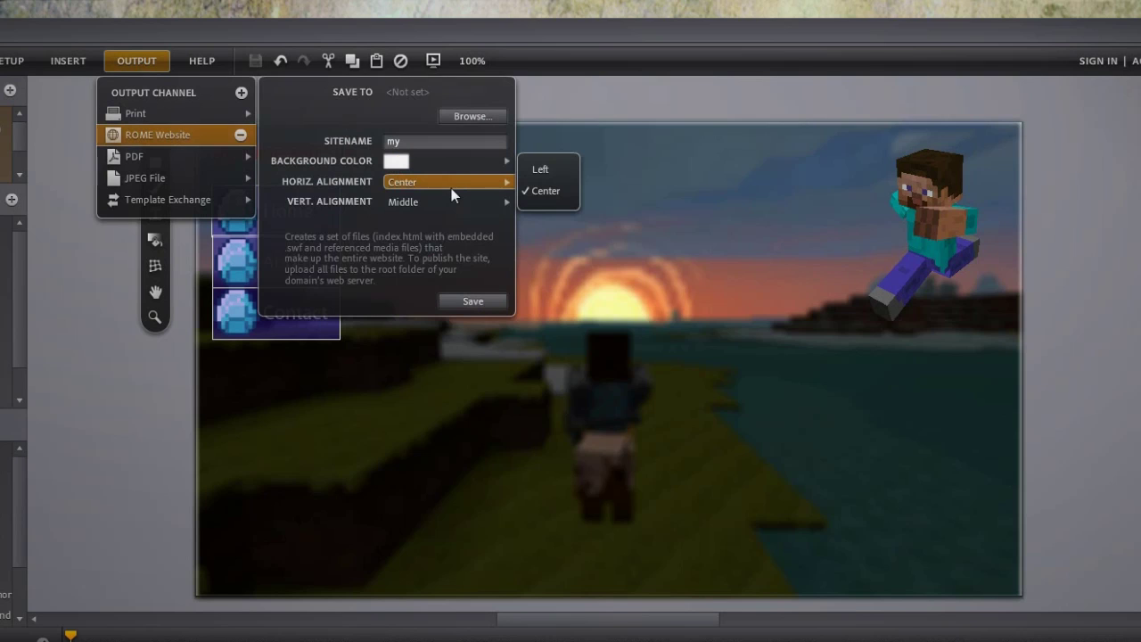
text(mysite)
mouse_move(480, 160)
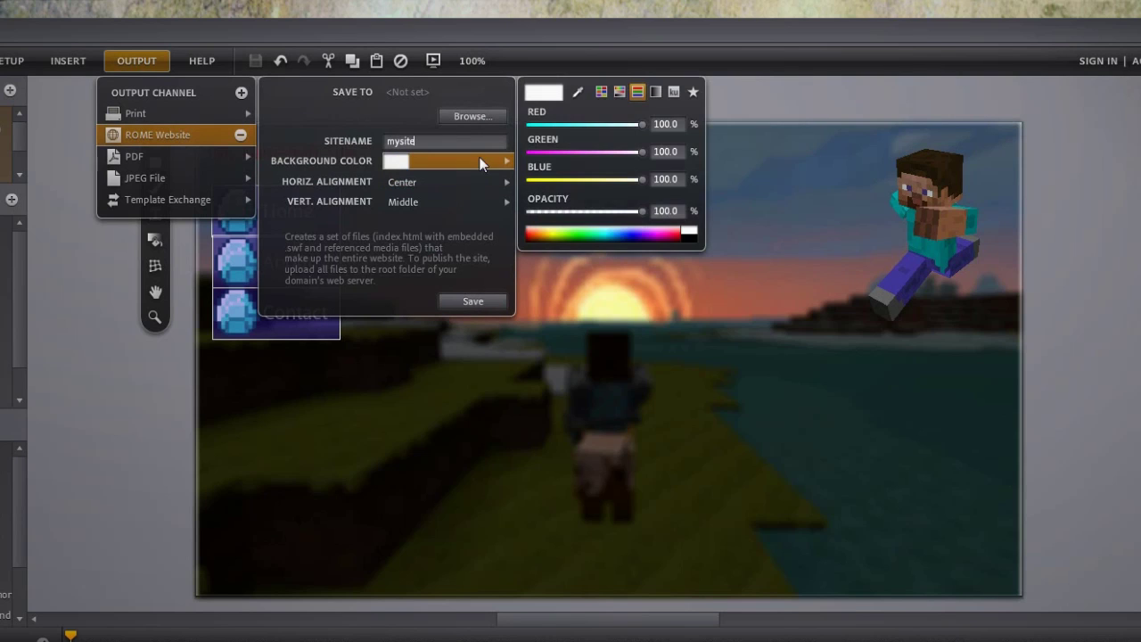
click(693, 239)
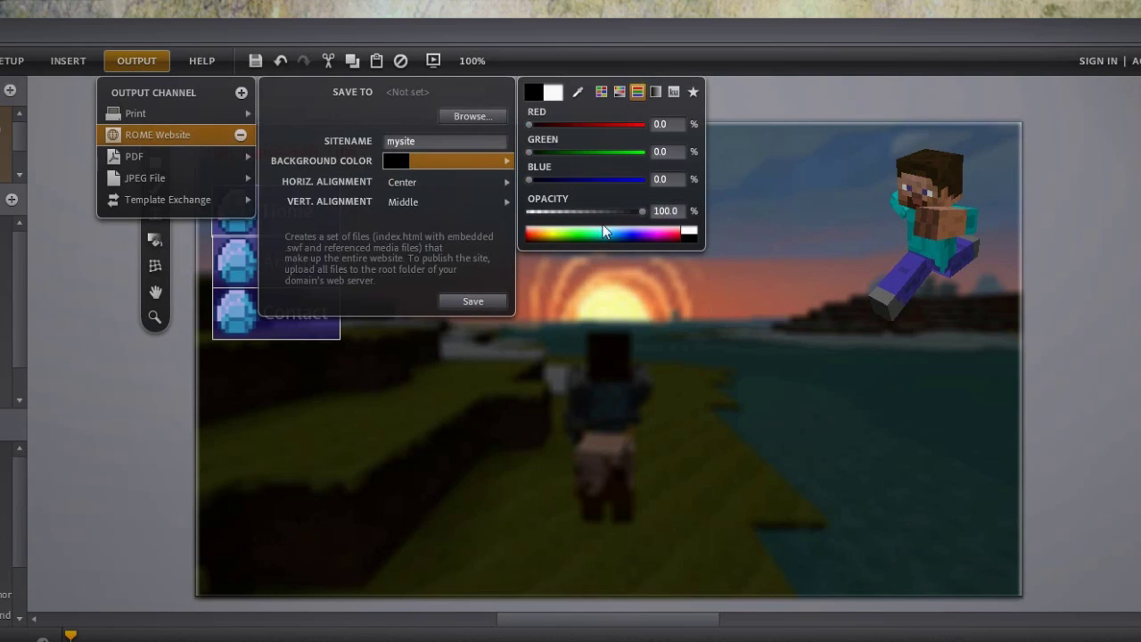